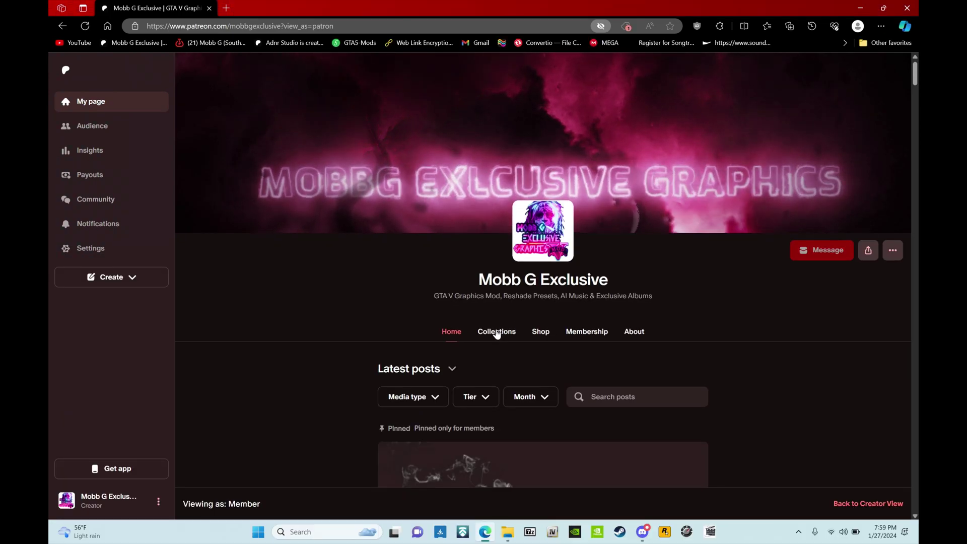
Step: Show the creator's Patreon collections to reach the Mobb G Graphics Mod 8.5 post
left_click(497, 331)
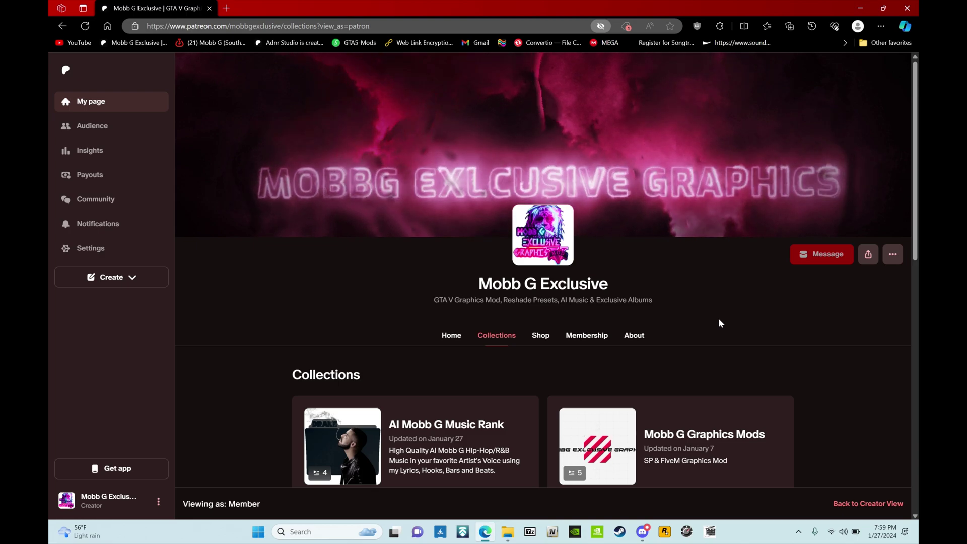
scroll(719, 324, "down", 1)
scroll(719, 324, "down", 1)
scroll(719, 324, "down", 1)
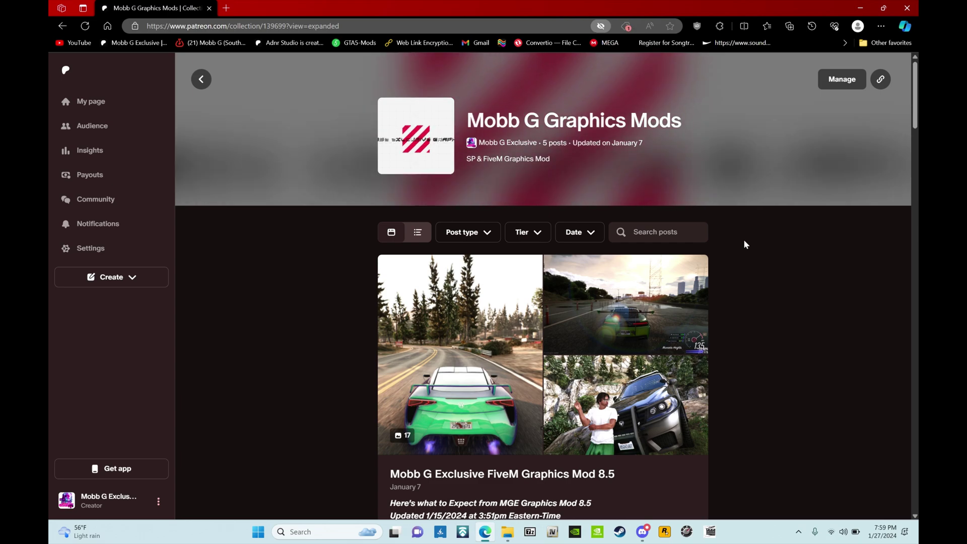
scroll(746, 323, "down", 3)
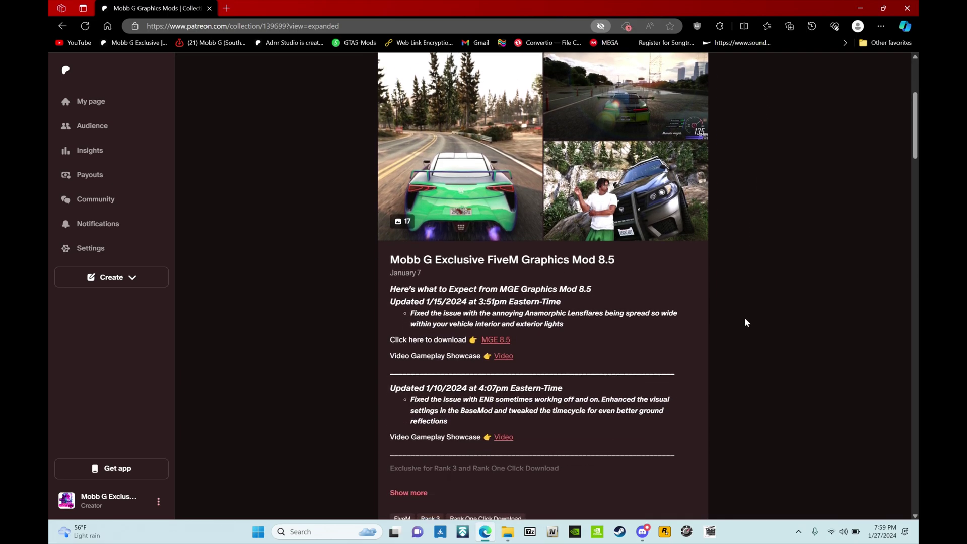
scroll(745, 323, "down", 1)
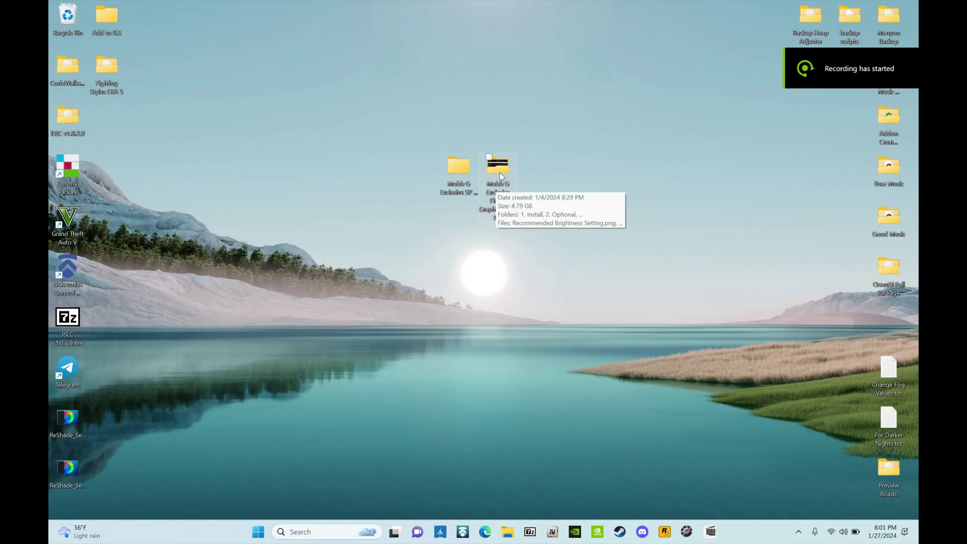
Step: Browse the desktop mod folder down to 1. Install > 1. FiveM Mods
double_click(510, 173)
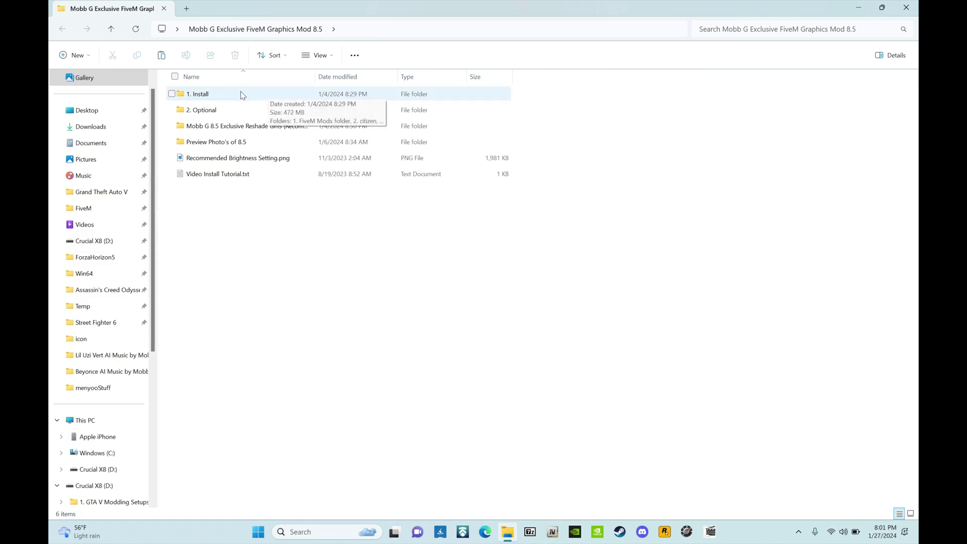
double_click(240, 94)
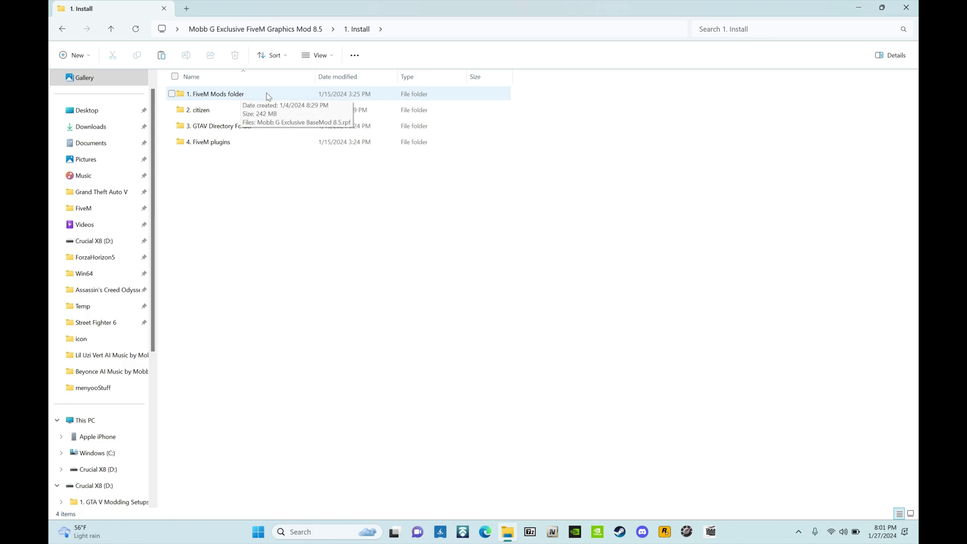
left_click(284, 93)
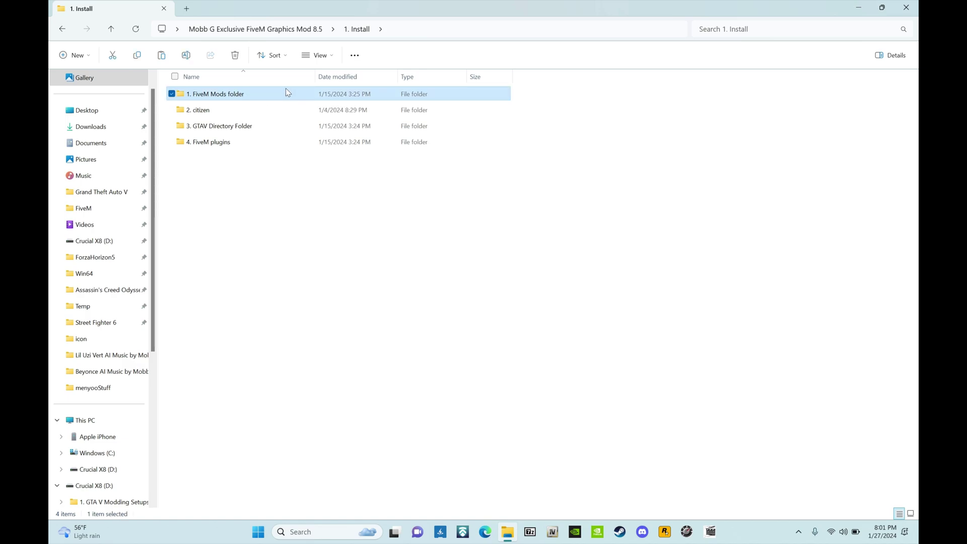
double_click(258, 92)
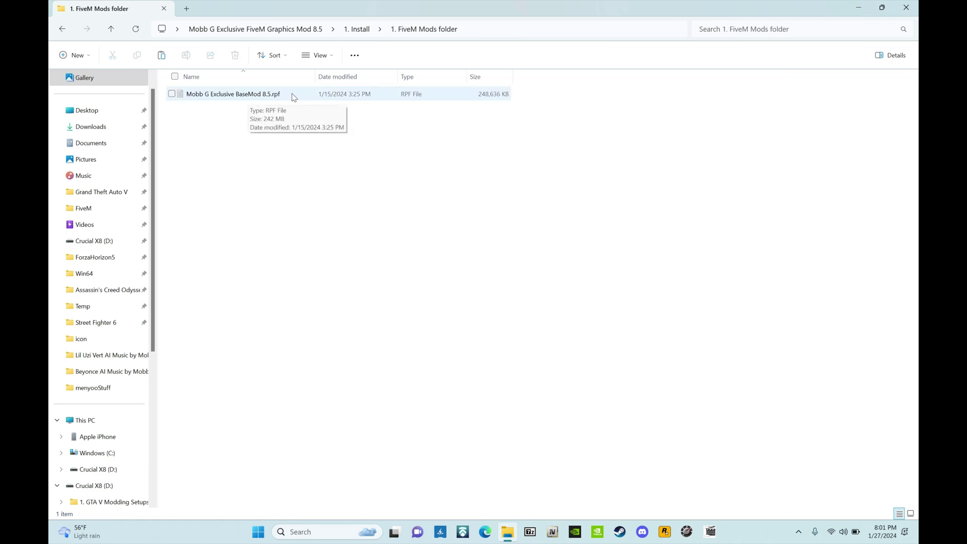
Step: Move Mobb G Exclusive BaseMod 8.5.rpf into FiveM Application Data's mods folder, replacing the old copy
right_click(506, 533)
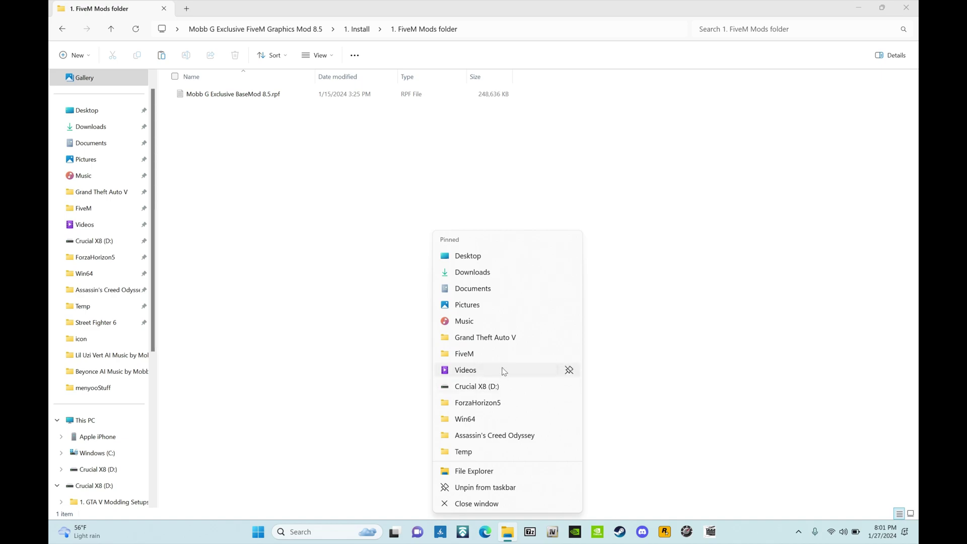
left_click(506, 355)
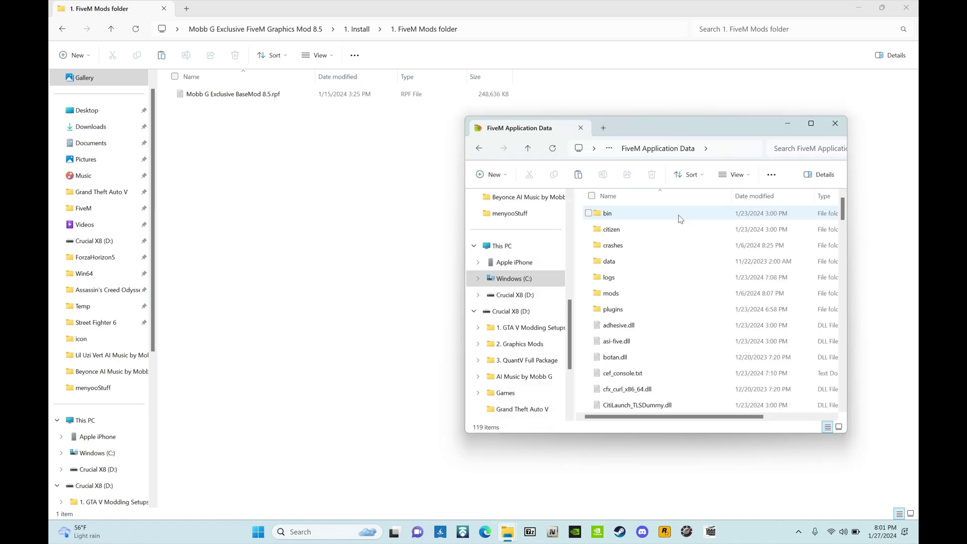
double_click(649, 294)
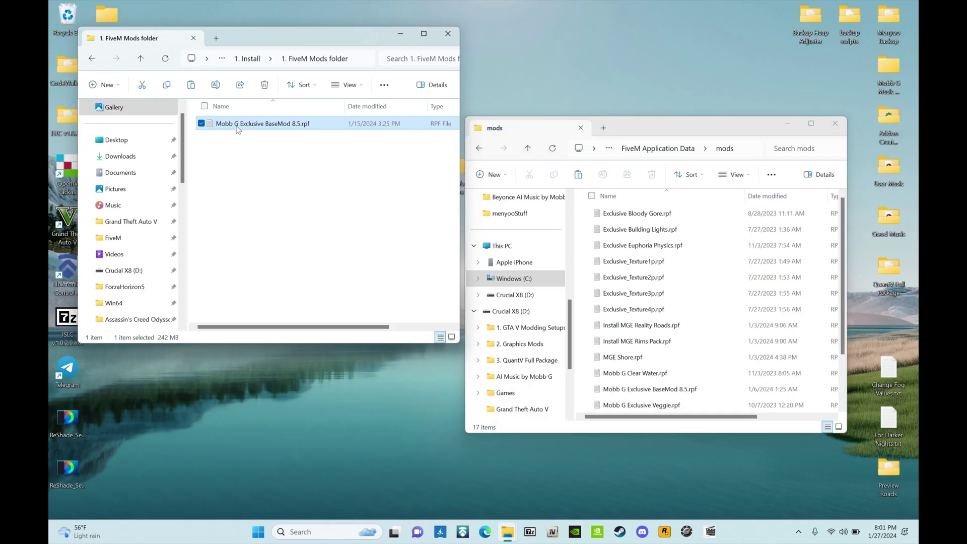
left_click_drag(237, 129, 660, 285)
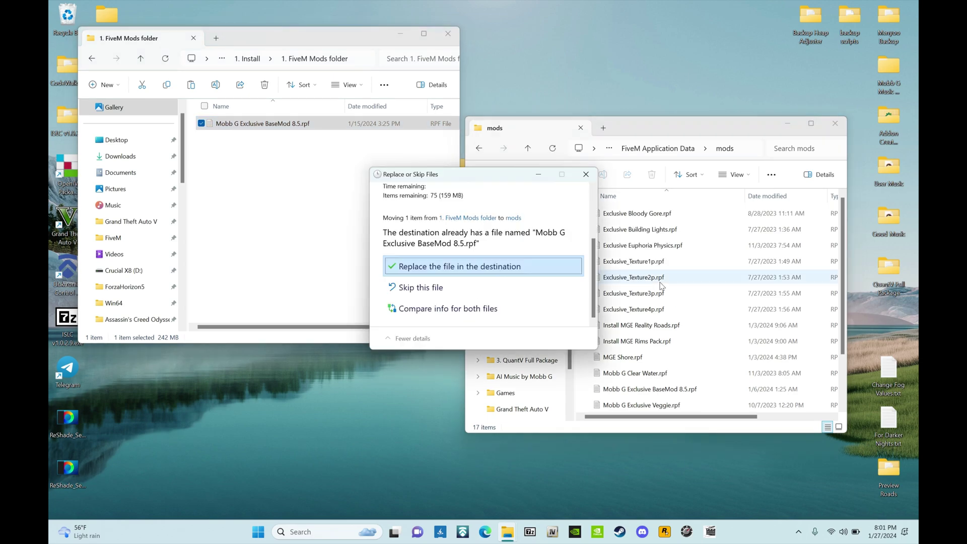
left_click(445, 265)
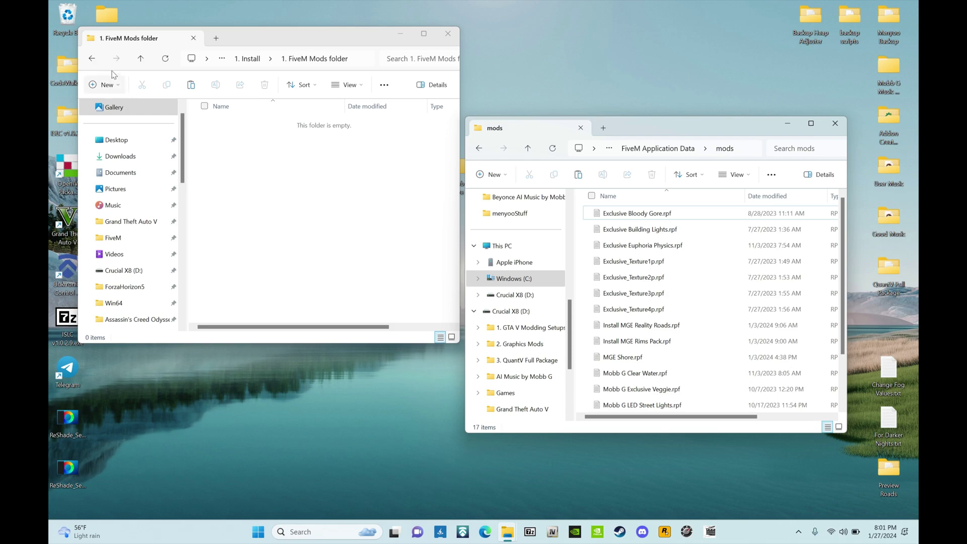
Step: Open the mod's 2. citizen\common\data folder beside FiveM's citizen\common\data folder
left_click(92, 60)
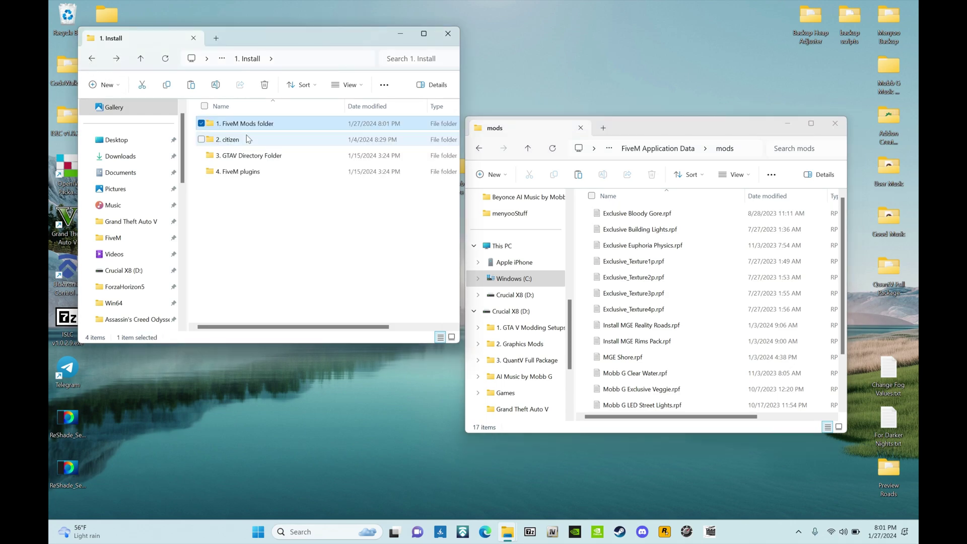
left_click(246, 142)
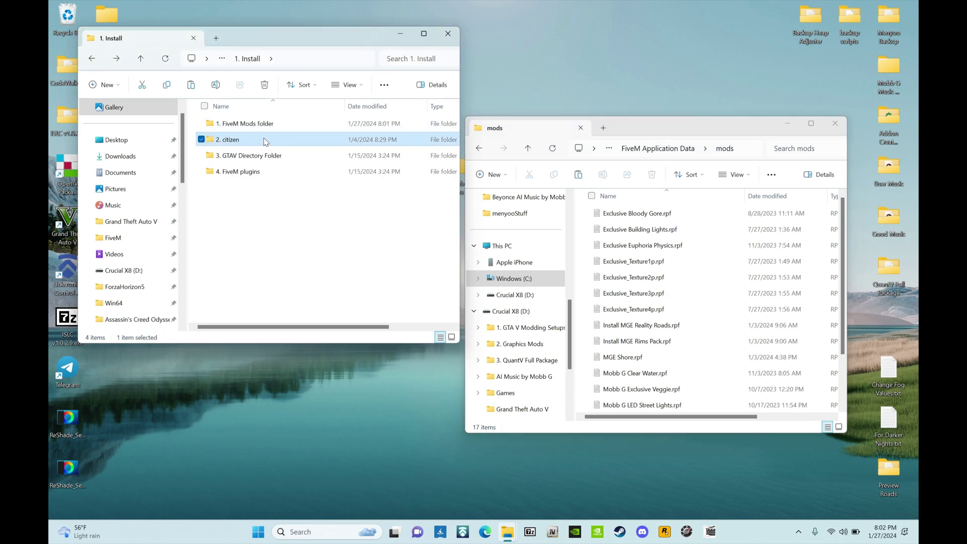
left_click(480, 148)
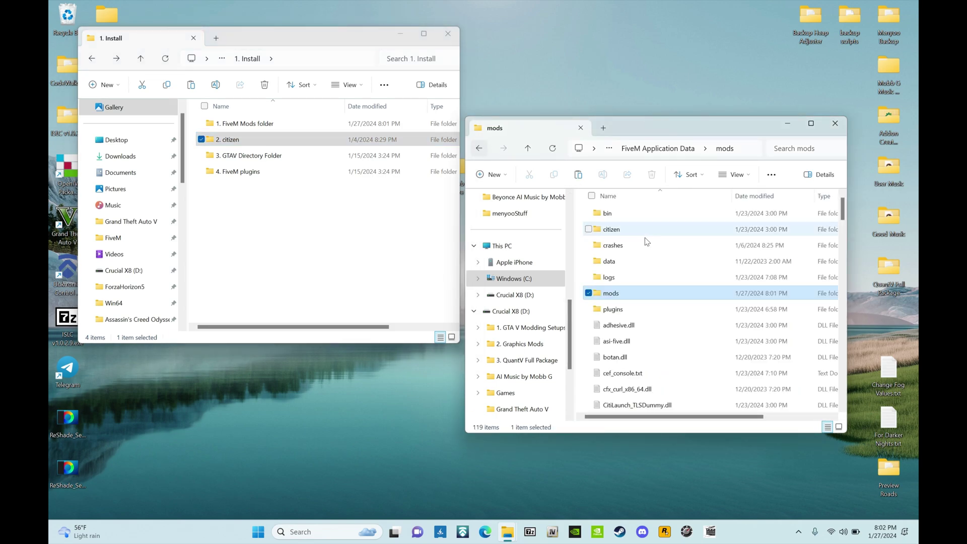
left_click(607, 228)
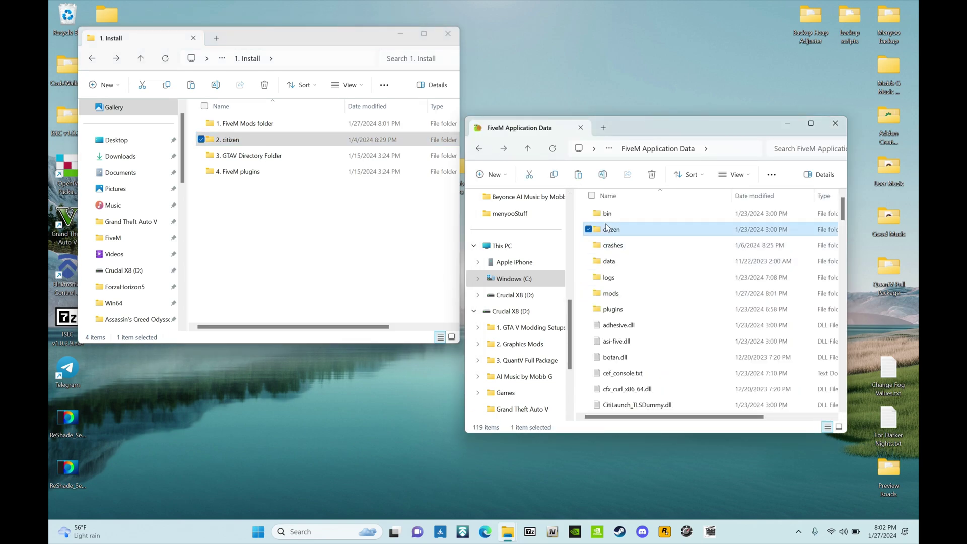
double_click(647, 233)
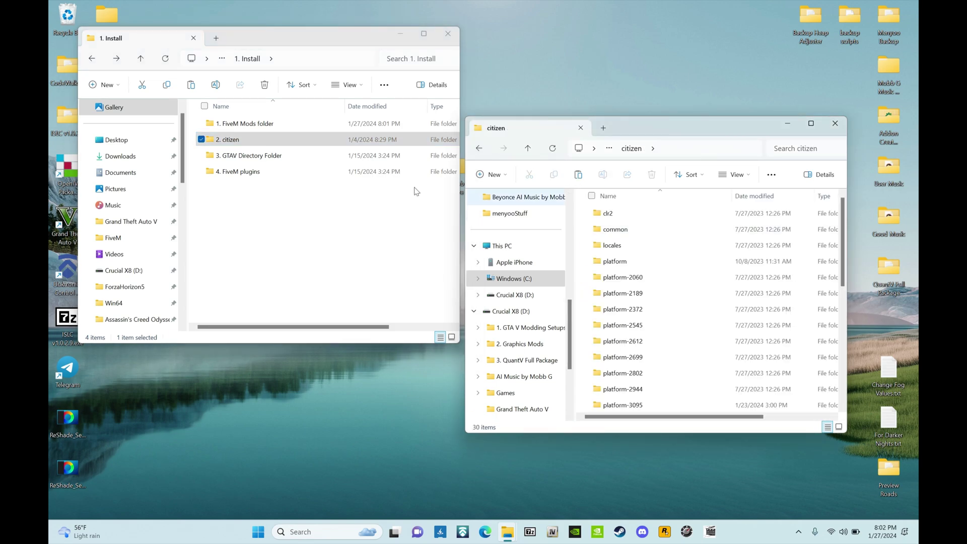
double_click(236, 137)
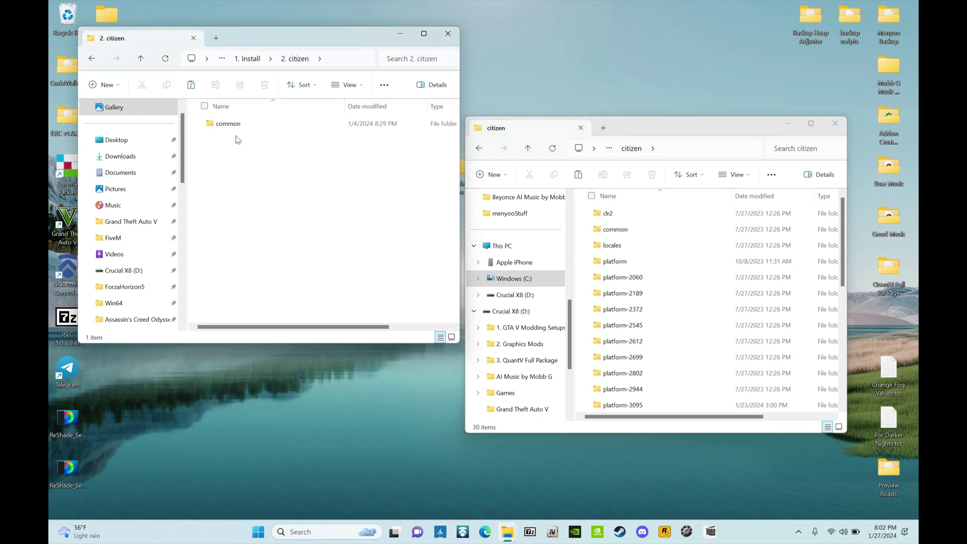
left_click(633, 231)
double_click(634, 231)
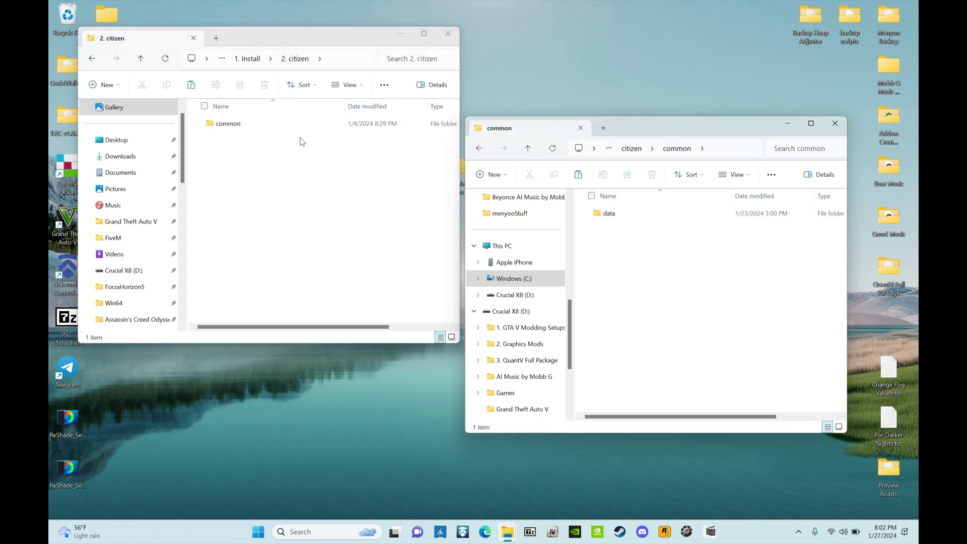
double_click(253, 124)
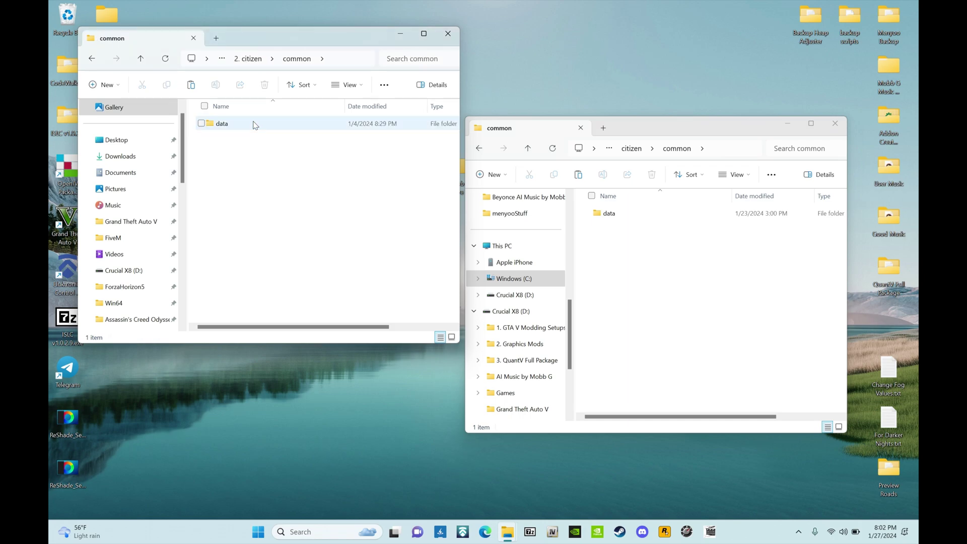
double_click(253, 124)
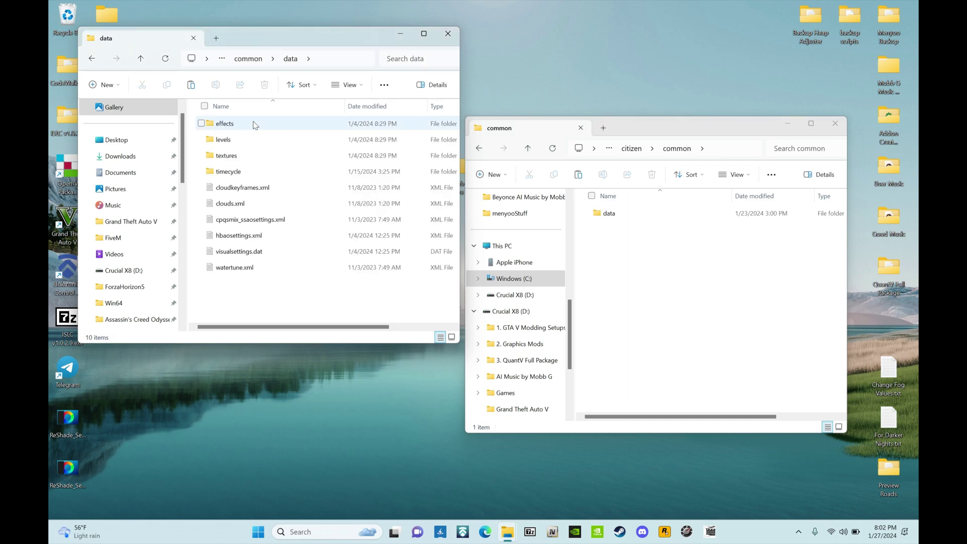
double_click(617, 214)
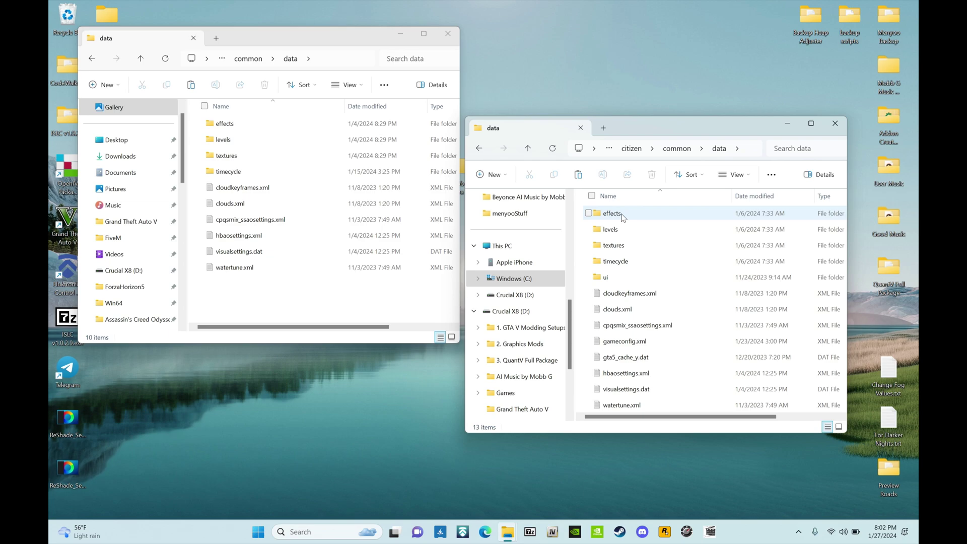
Step: Paste all mod data items into citizen common data, replacing duplicates, and return to 1. Install
left_click_drag(223, 289, 227, 125)
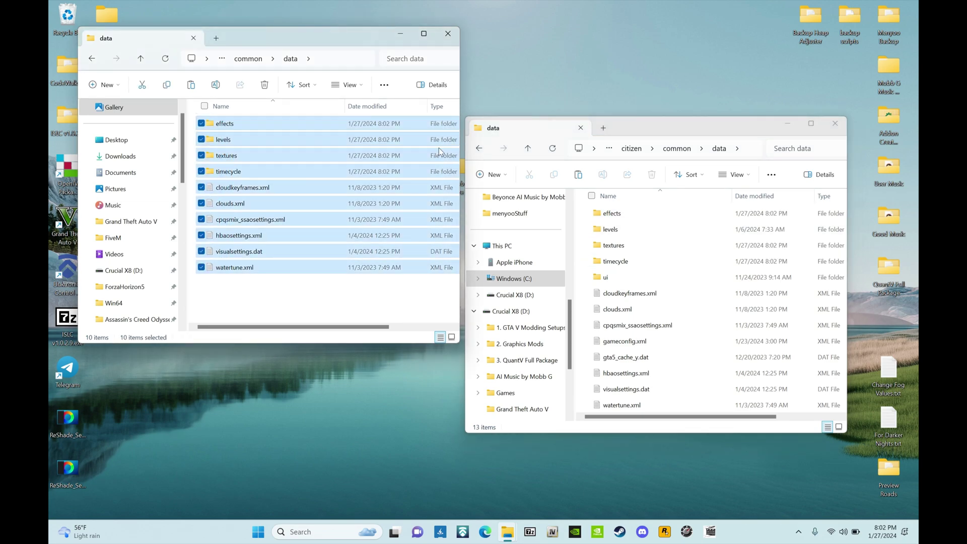
left_click(581, 257)
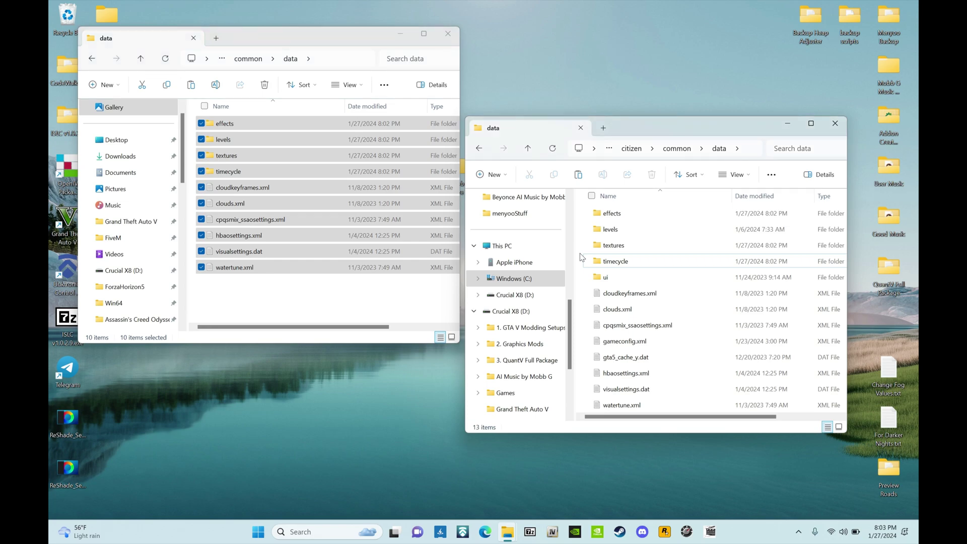
key("ctrl+v")
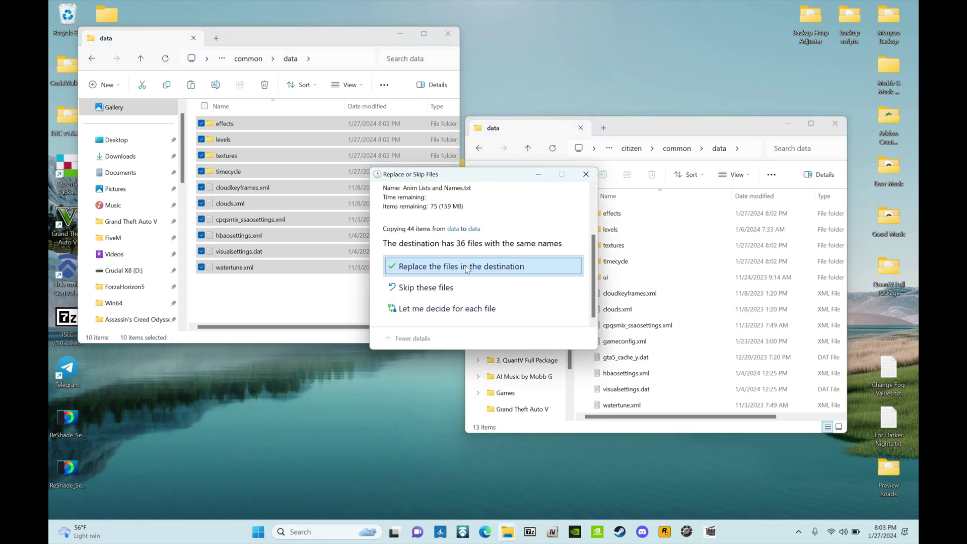
left_click(466, 267)
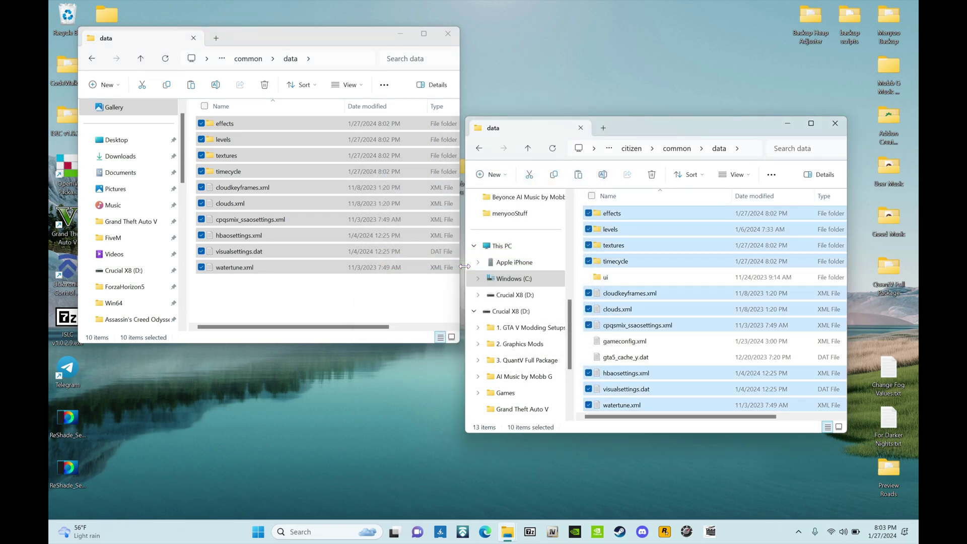
left_click(480, 149)
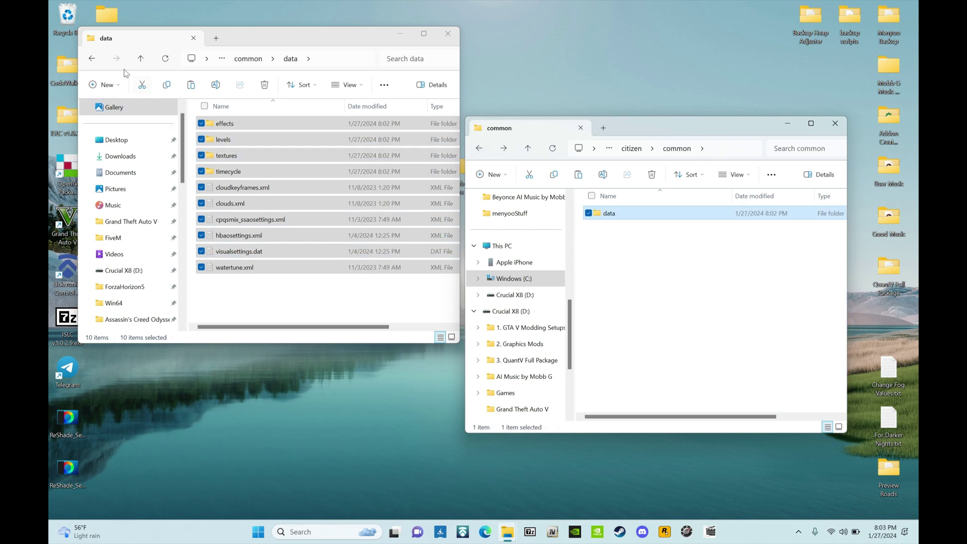
left_click(91, 58)
left_click(92, 58)
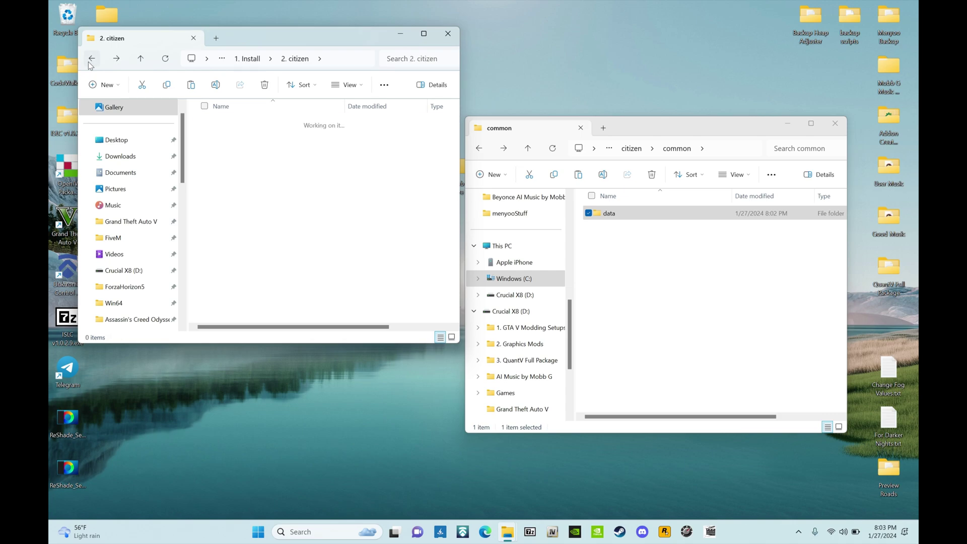
left_click(90, 60)
Step: Copy all seven 3. GTAV Directory Folder files into Grand Theft Auto V, replacing six duplicates
left_click(295, 158)
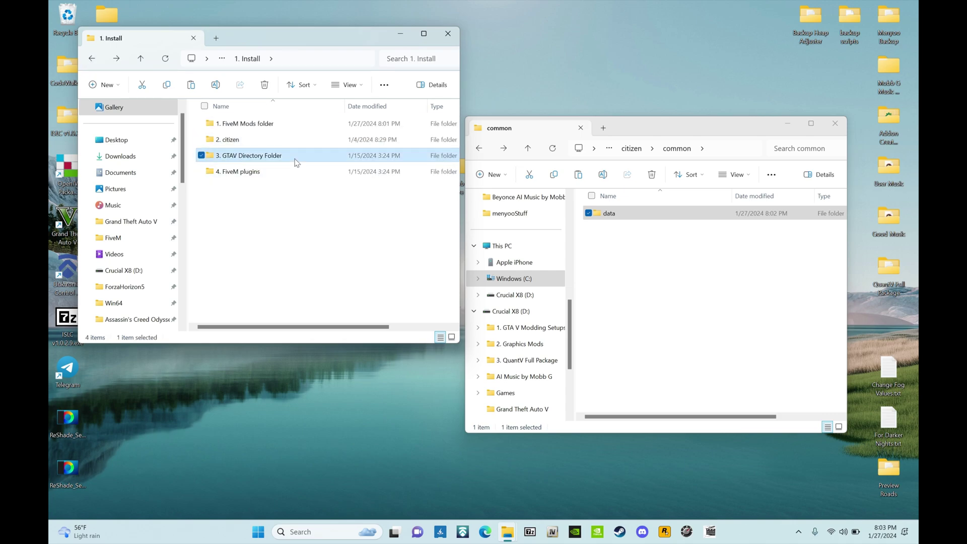
double_click(295, 161)
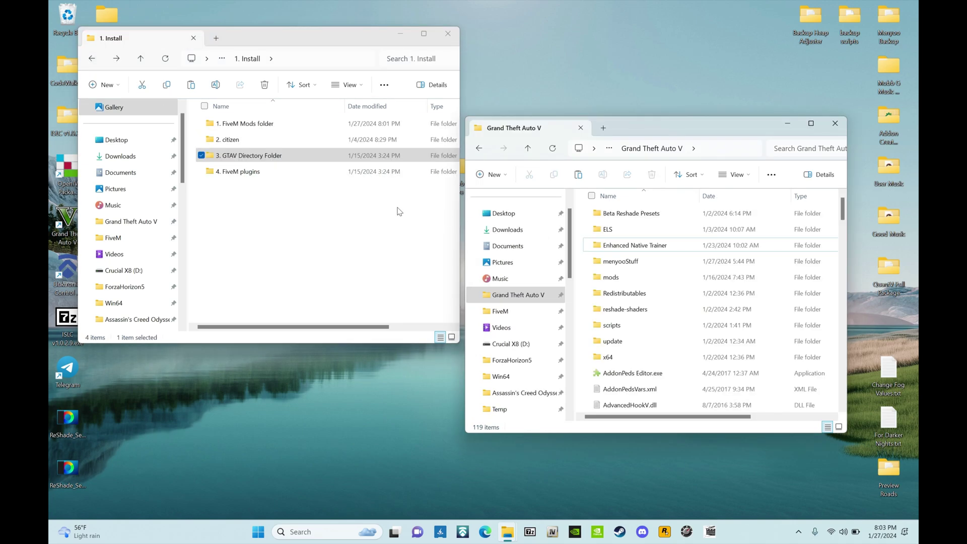
double_click(247, 155)
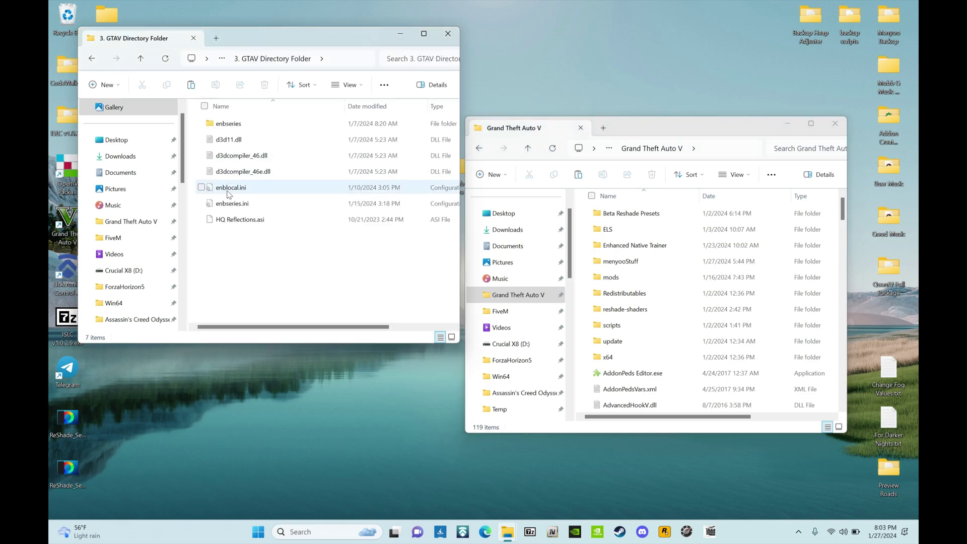
left_click_drag(231, 244, 236, 110)
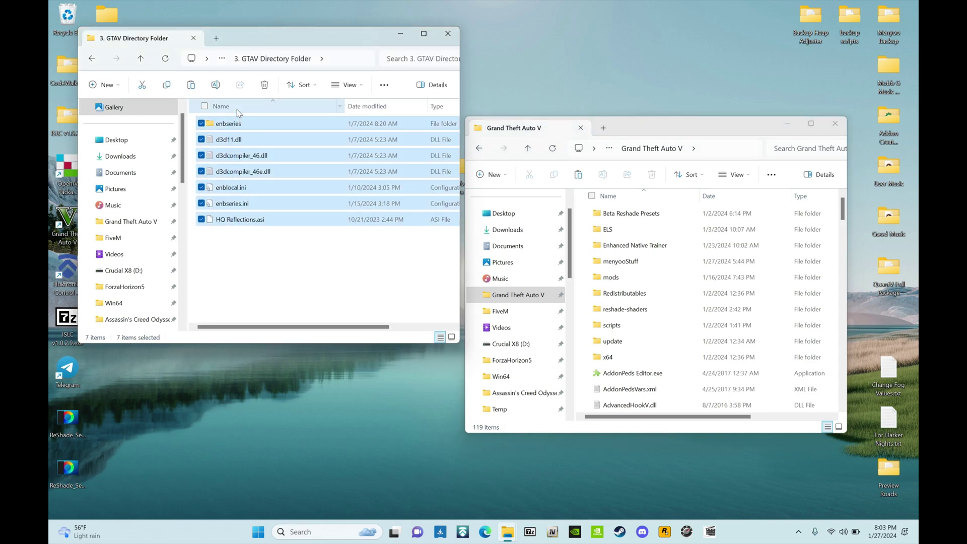
left_click(587, 298)
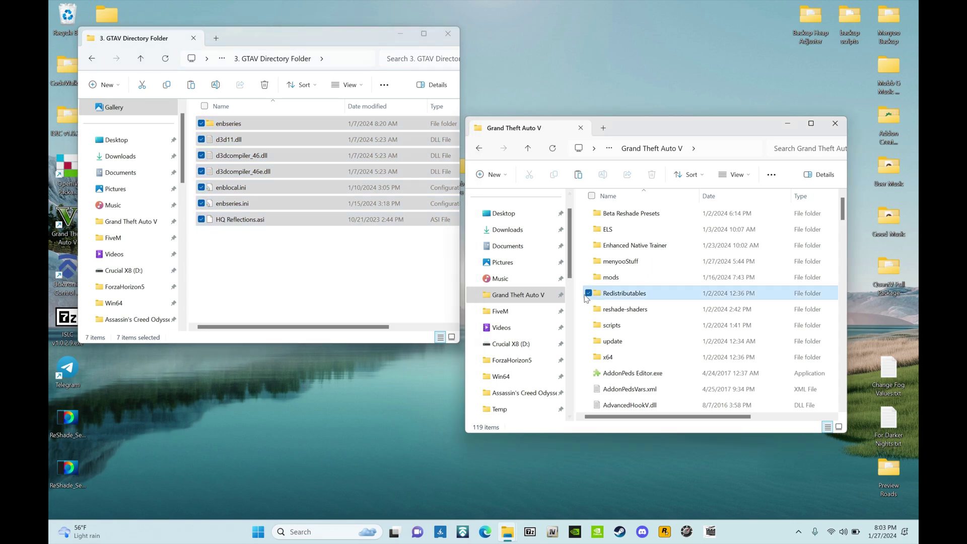
left_click(581, 311)
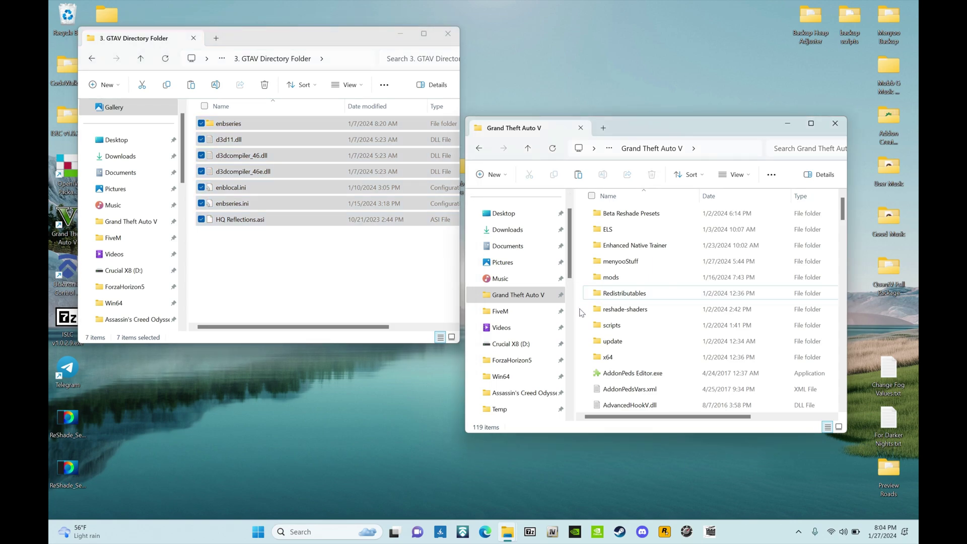
key("ctrl+v")
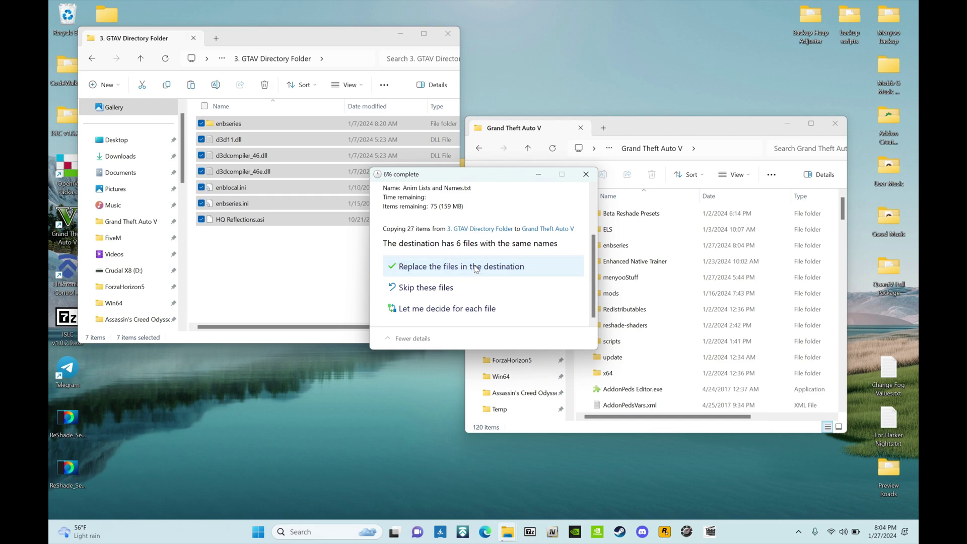
left_click(474, 267)
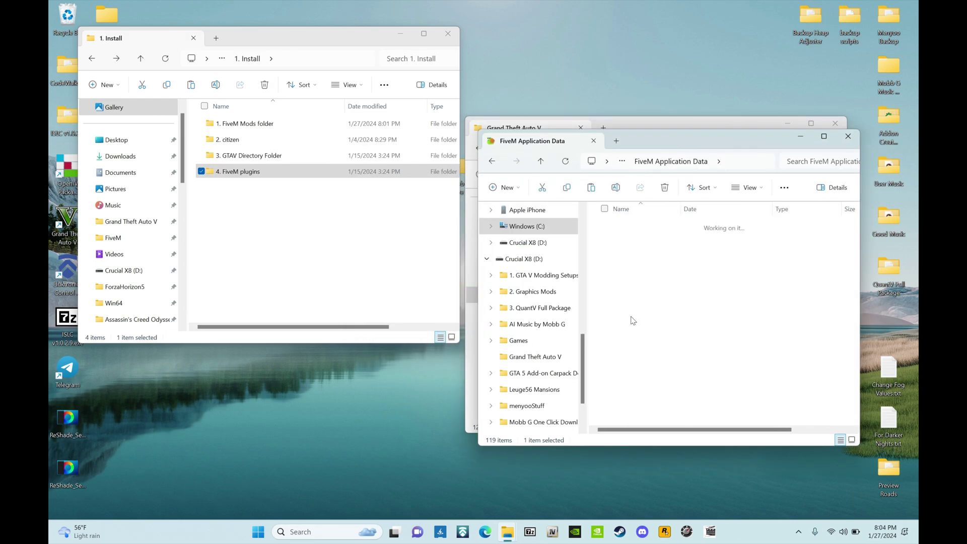
Step: Paste all seven 4. FiveM plugins files into FiveM's plugins folder, replacing existing ones
double_click(266, 176)
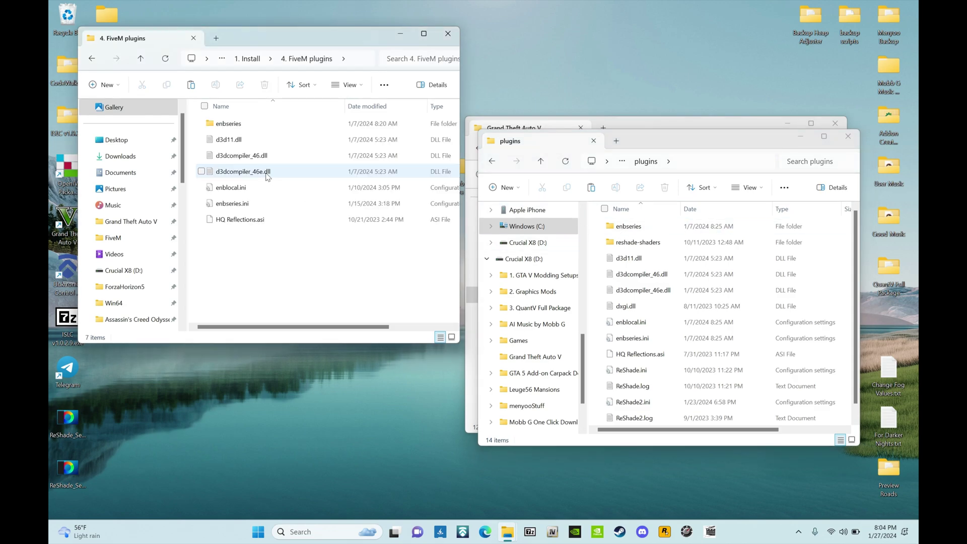
left_click_drag(240, 255, 229, 109)
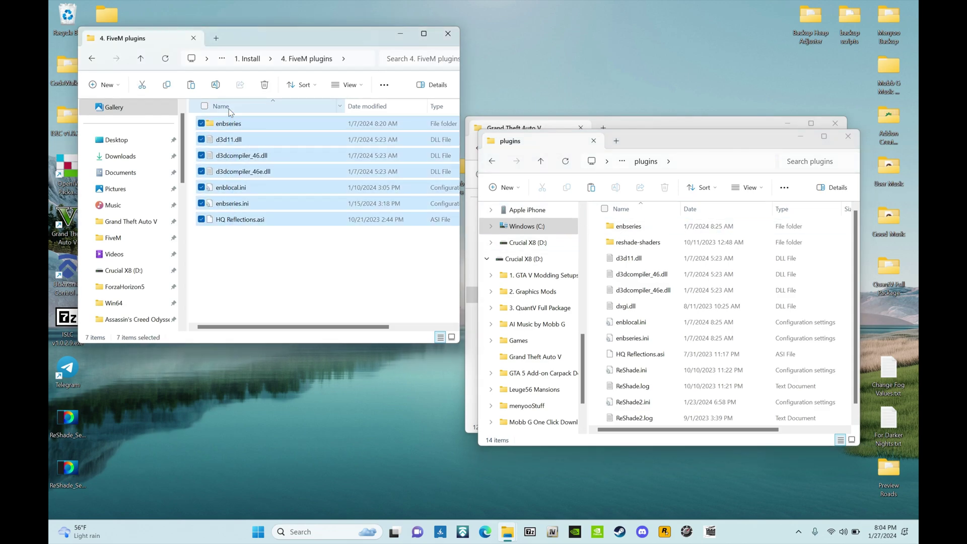
left_click(597, 274)
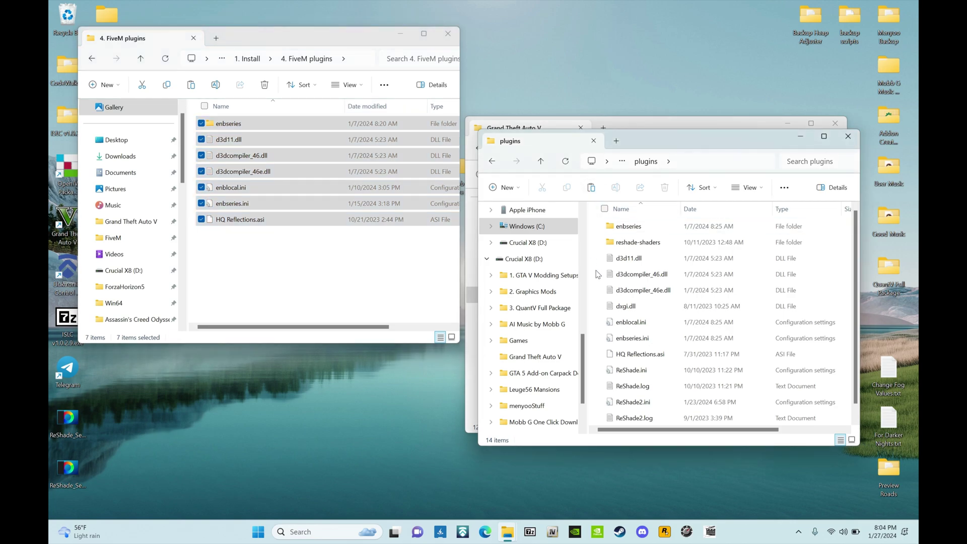
key("ctrl+v")
left_click(516, 272)
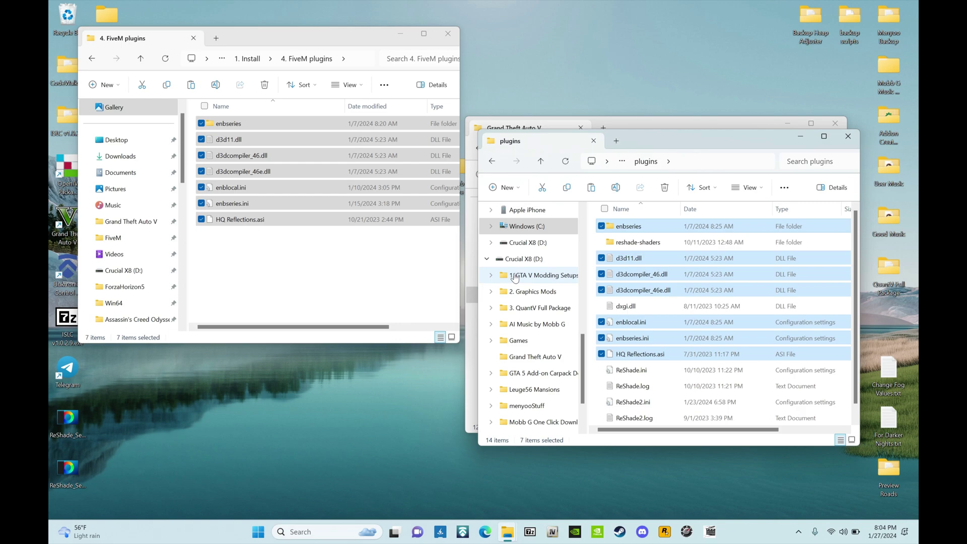
Step: Close the plugins window, browse 2. Optional, and return to the mod's main folder
left_click(848, 136)
left_click(91, 59)
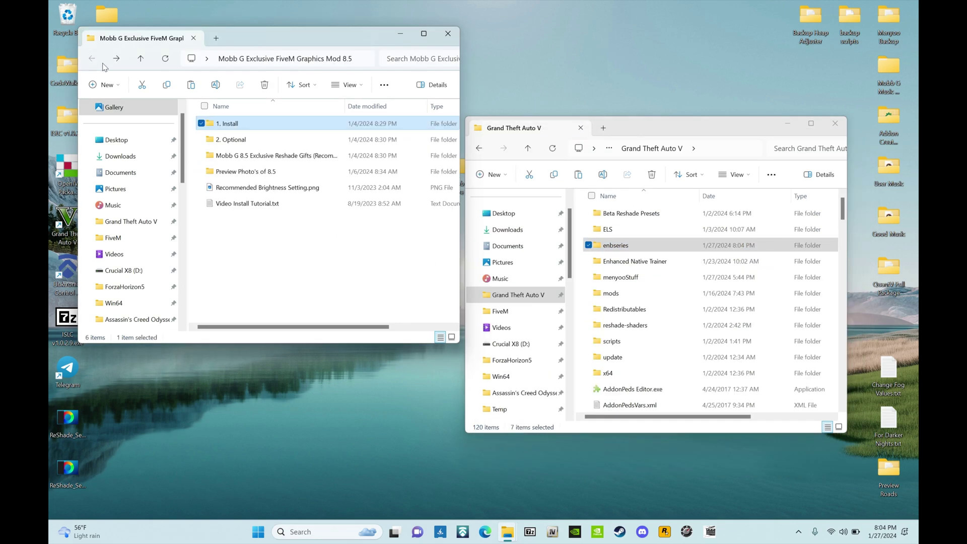
double_click(258, 143)
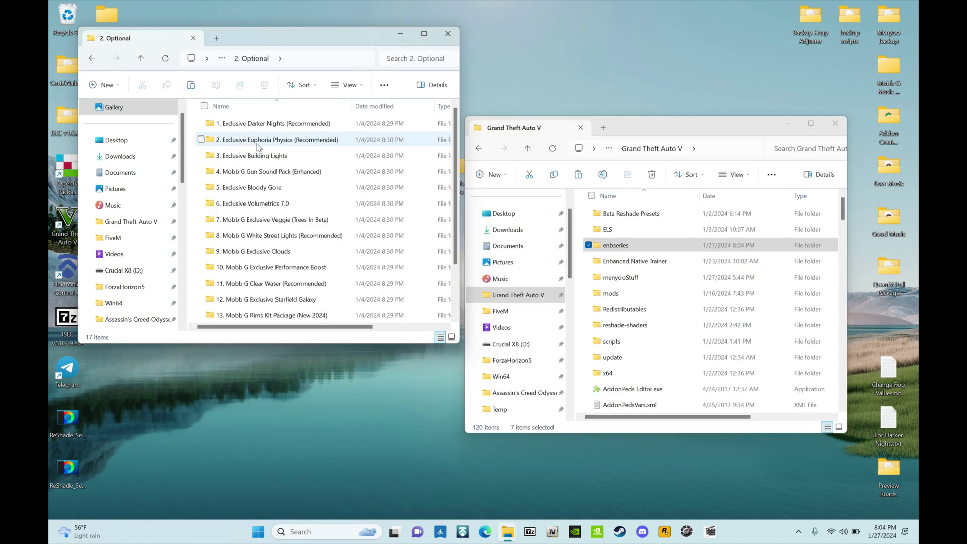
scroll(258, 189, "down", 2)
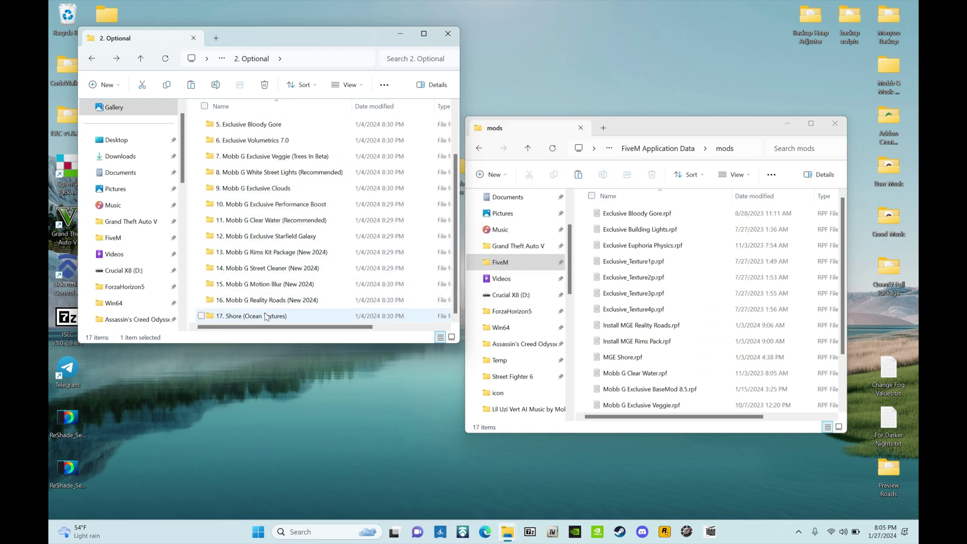
scroll(270, 210, "up", 3)
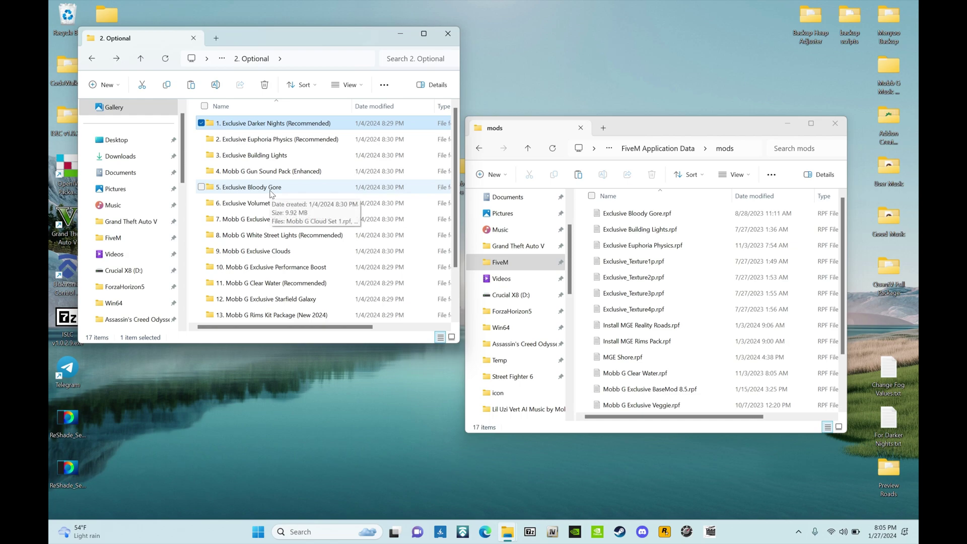
left_click(92, 60)
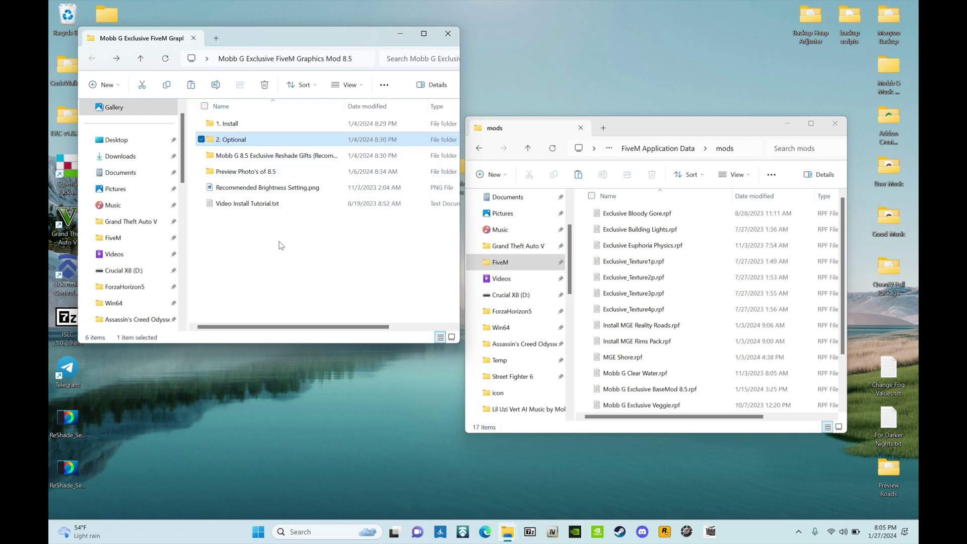
Step: Open the Mobb G 8.5 Exclusive Reshade Gifts folder, shift it right, and launch ReShade Setup
left_click(288, 157)
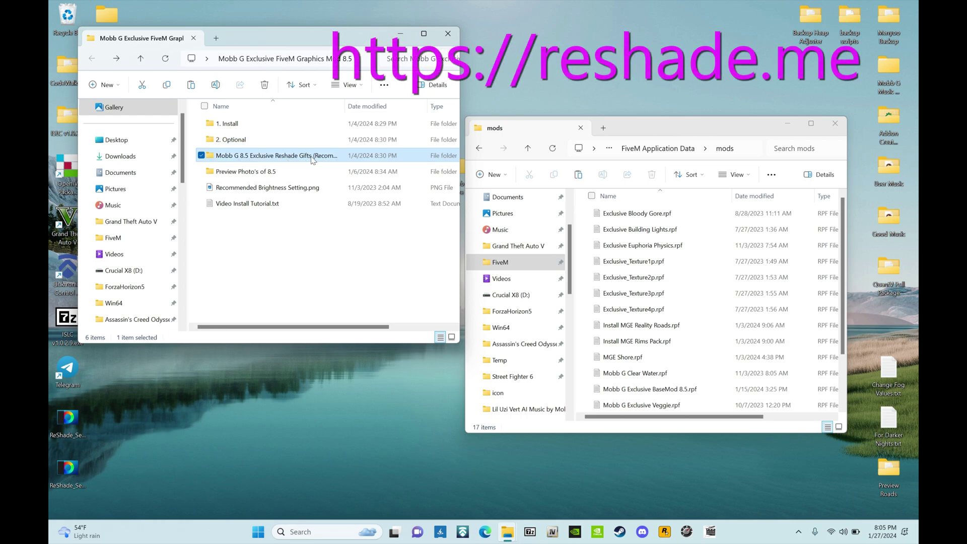
double_click(313, 156)
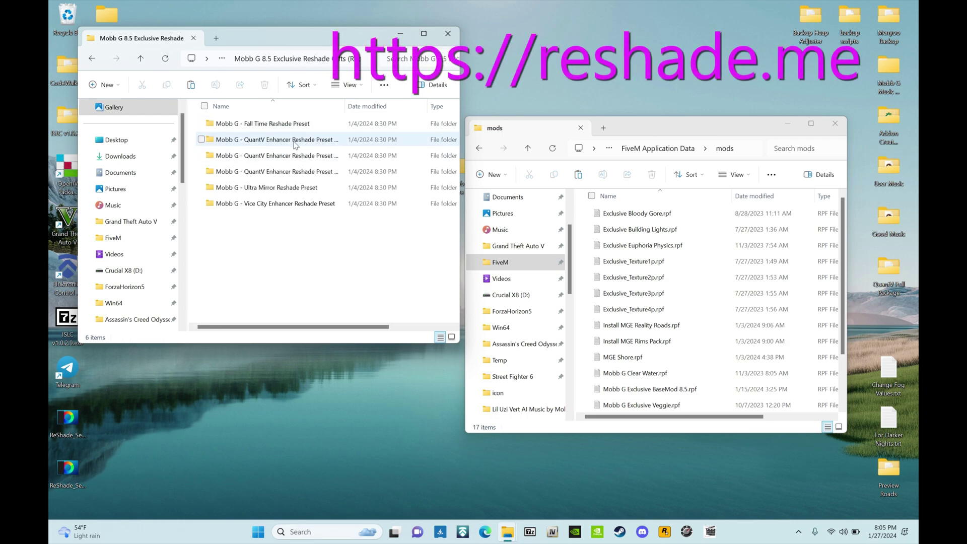
left_click_drag(310, 32, 461, 33)
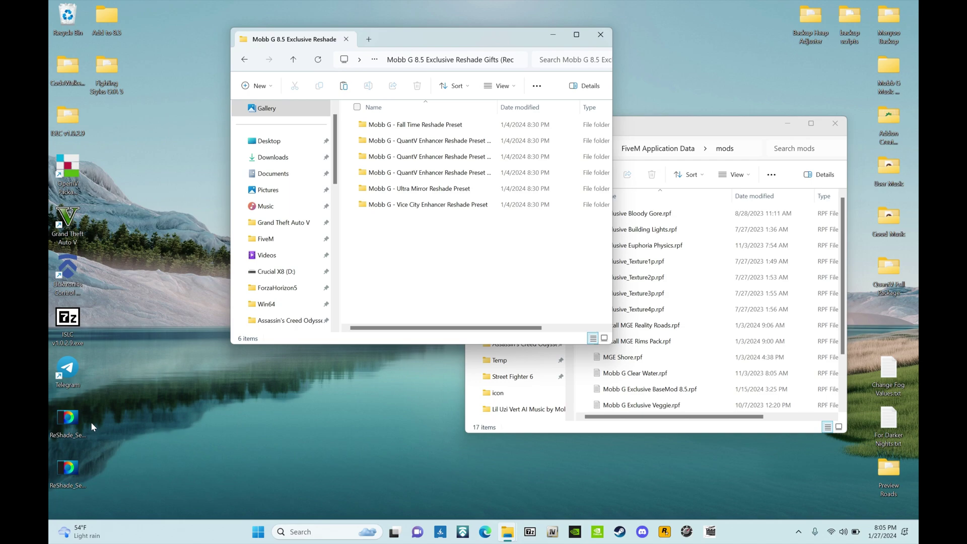
left_click(75, 466)
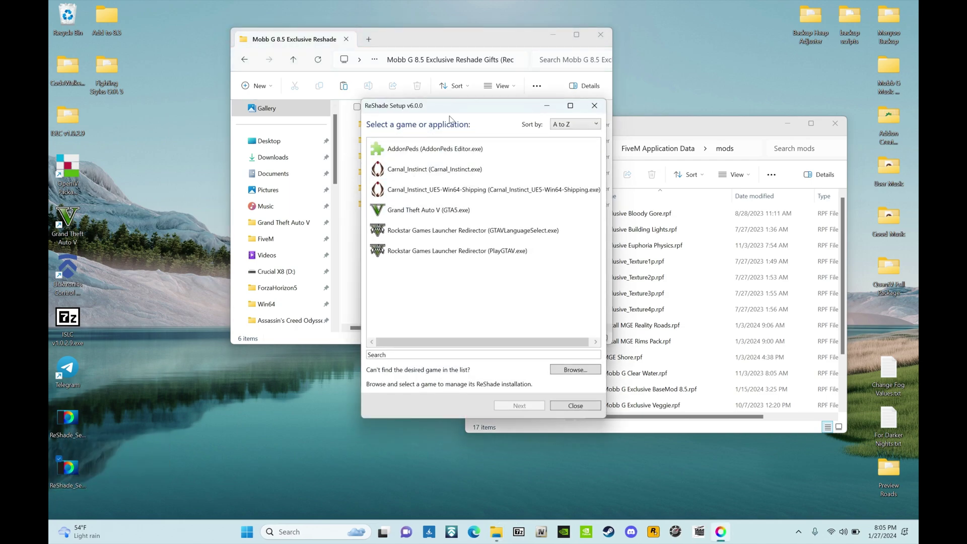
Step: Select Grand Theft Auto V (GTA5.exe) as ReShade's target game and continue
left_click_drag(456, 108, 151, 150)
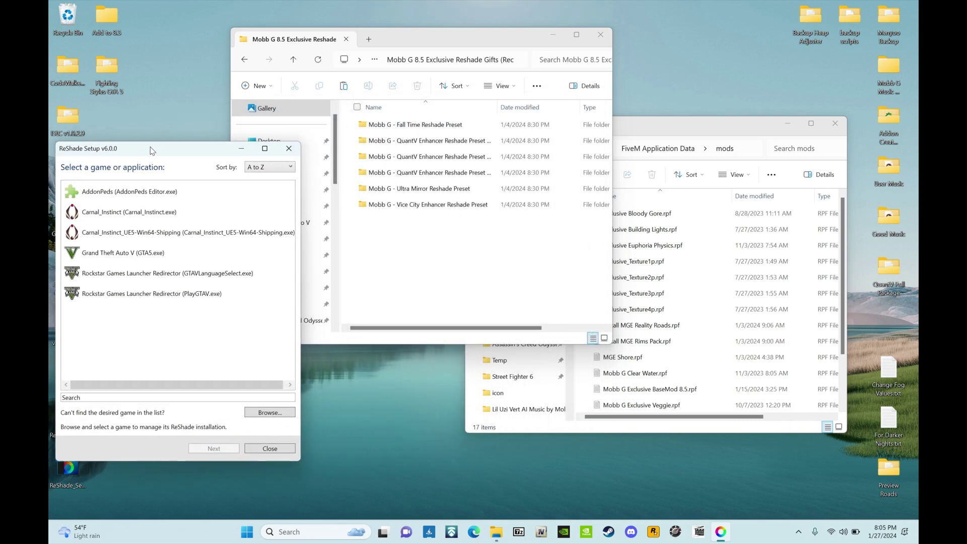
left_click(115, 254)
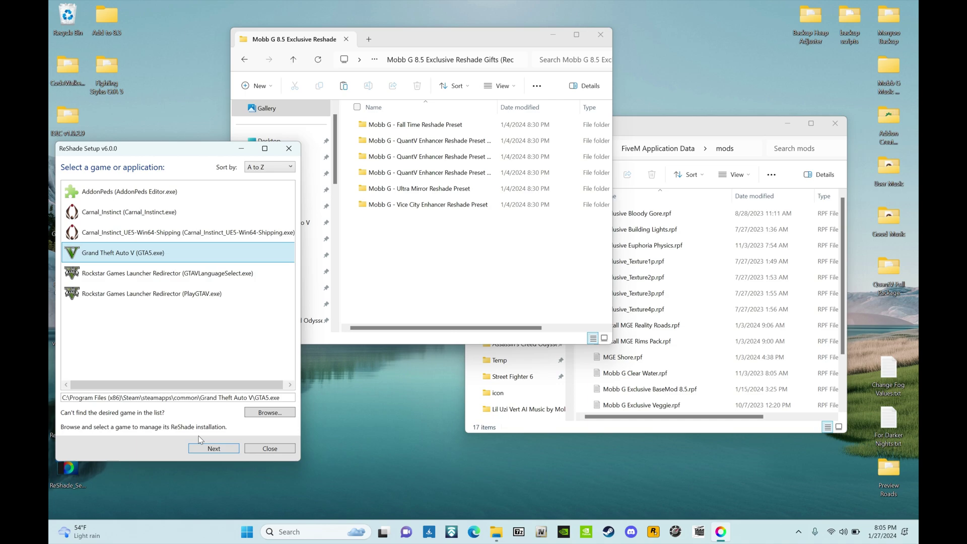
left_click(208, 449)
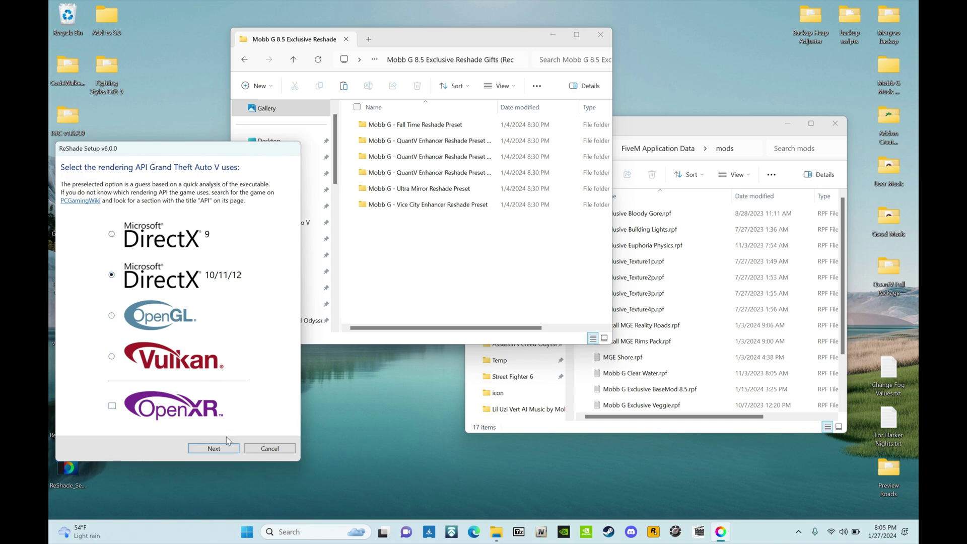
Step: Keep DirectX 10/11/12 as the rendering API and continue to the operation choice
left_click(226, 449)
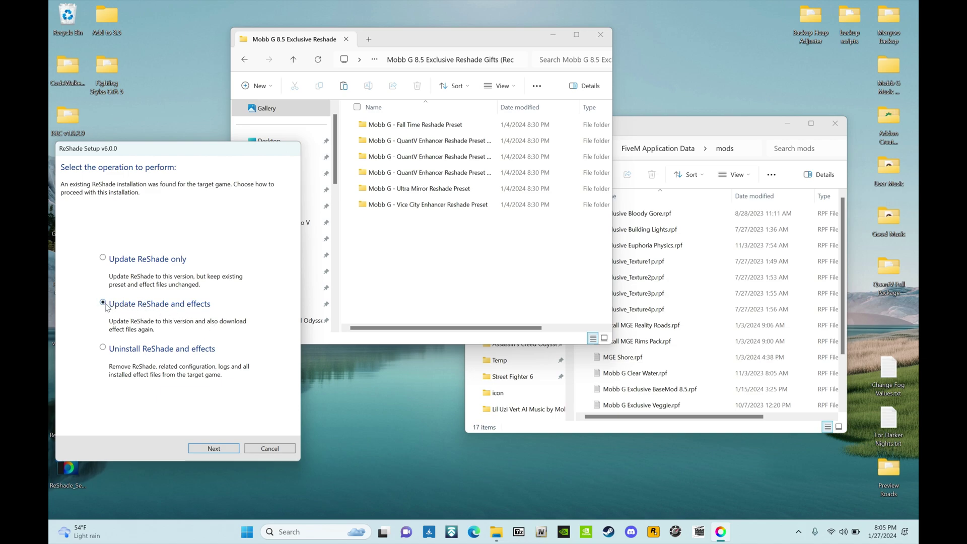
Step: Keep ReShade updating, check every effect package, install them, and finish the setup
left_click(214, 449)
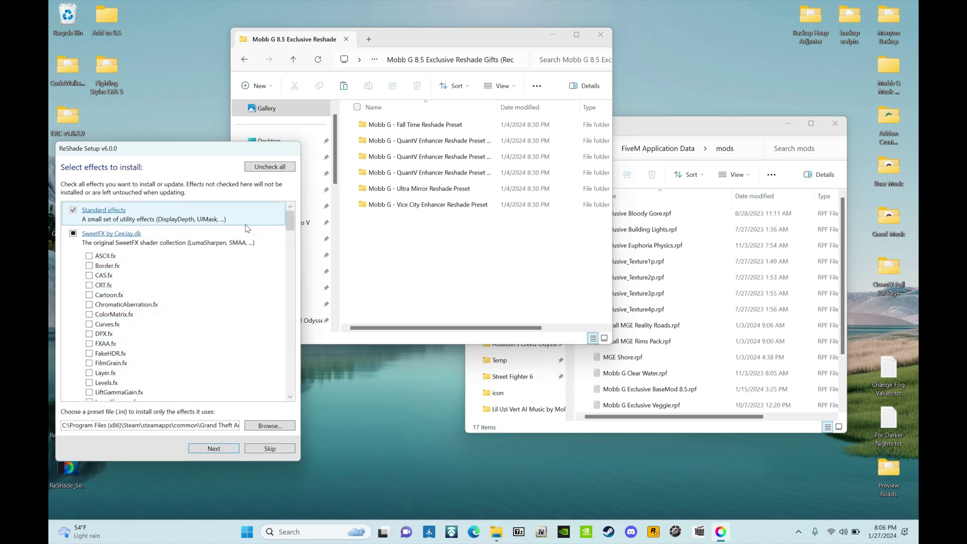
left_click(270, 166)
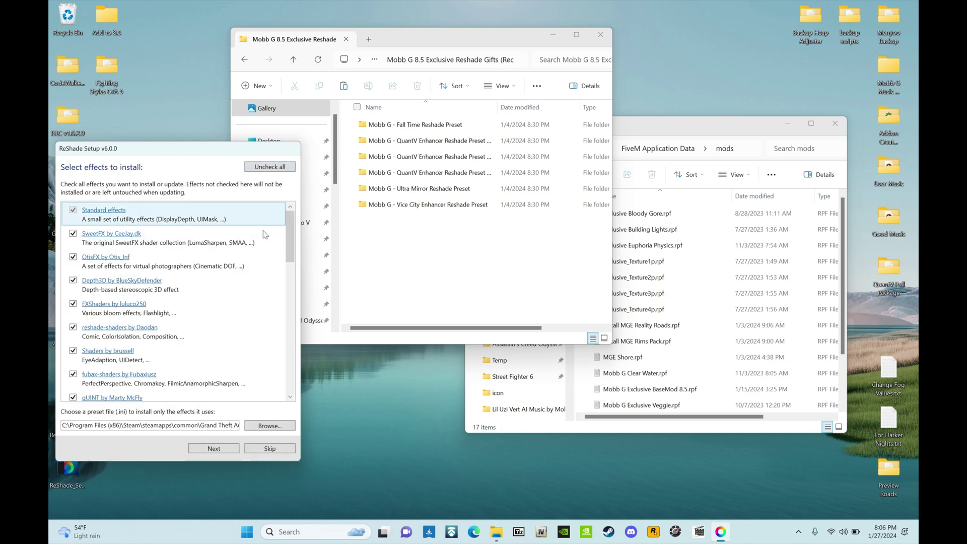
left_click(214, 450)
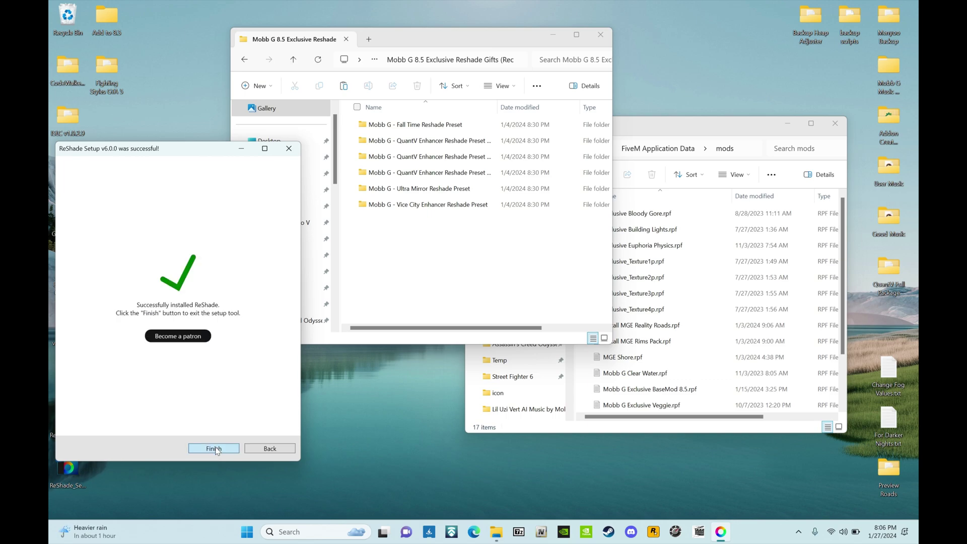
left_click(215, 449)
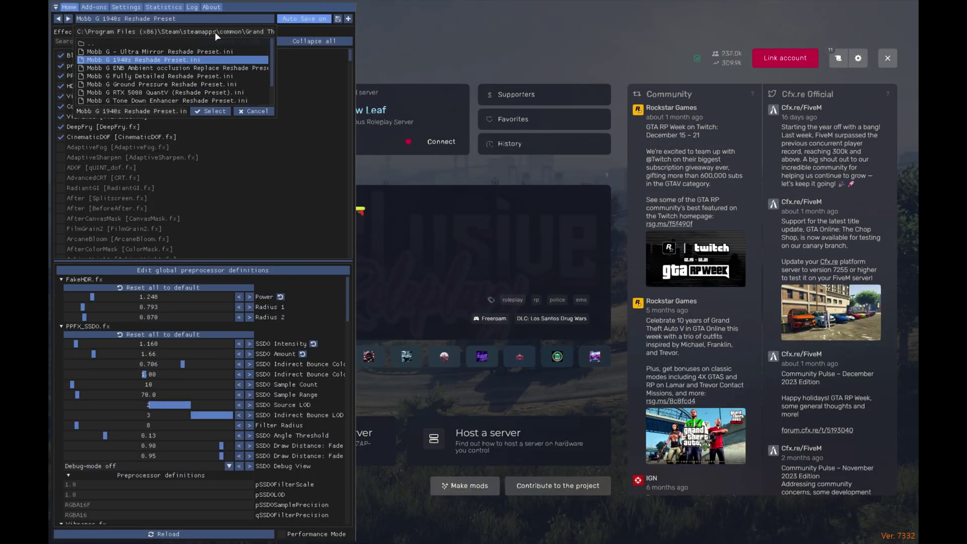
Step: Load 'Mobb G 1940s Reshade Preset.ini' from the ReShade preset browser
left_click(215, 32)
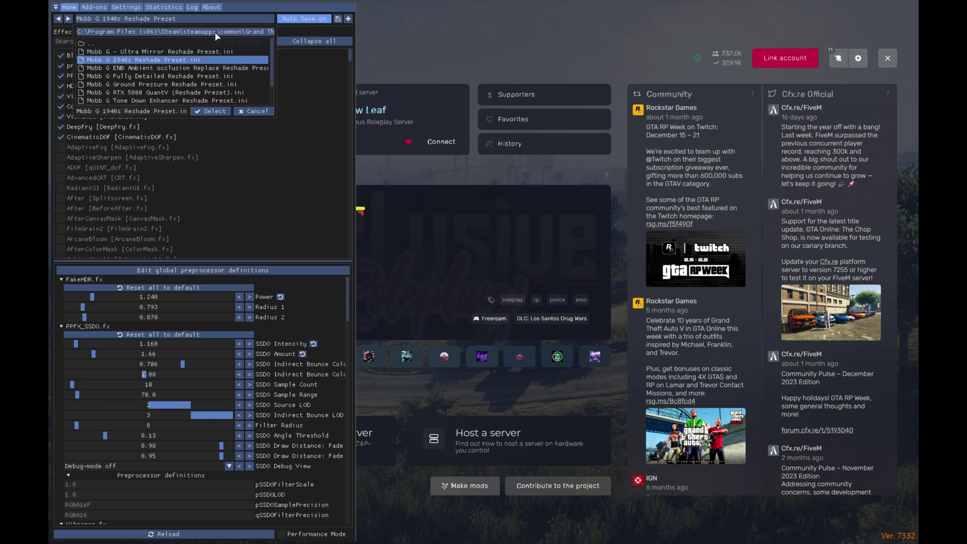
left_click(179, 61)
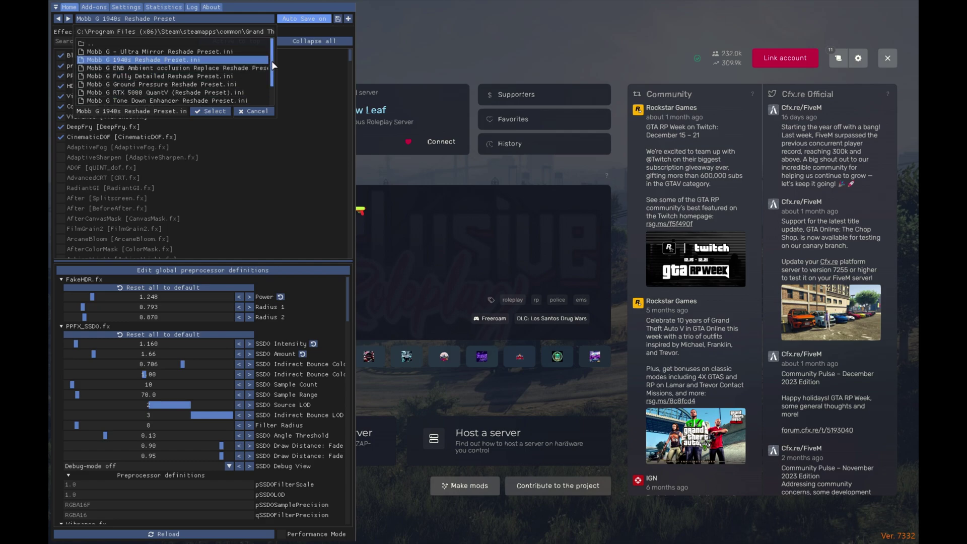
mouse_move(272, 60)
left_mouse_down()
mouse_move(272, 81)
mouse_move(270, 61)
left_mouse_up()
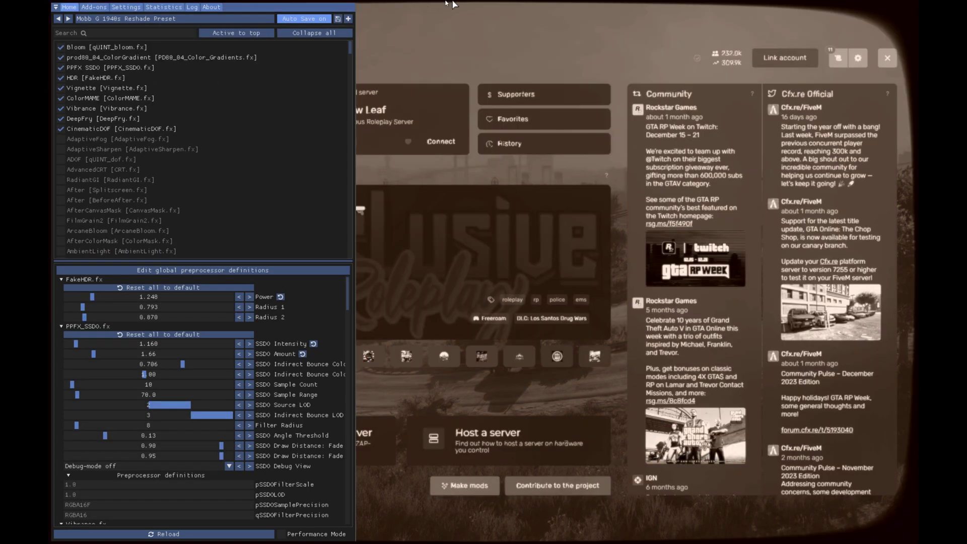
Step: Preview the effect with Home, then load 'Mobb G Fully Detailed Reshade Preset.ini' from the dropdown
key("Home")
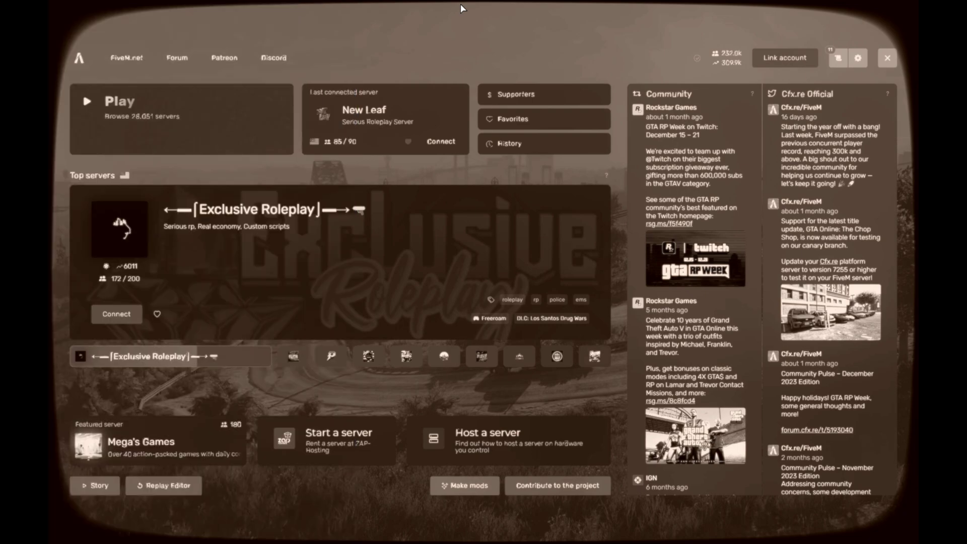
key("Home")
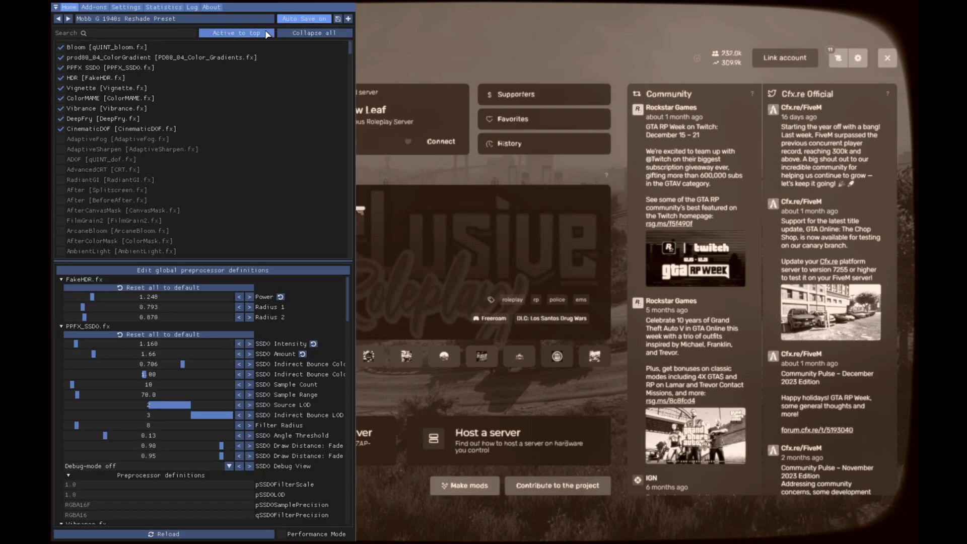
left_click(174, 18)
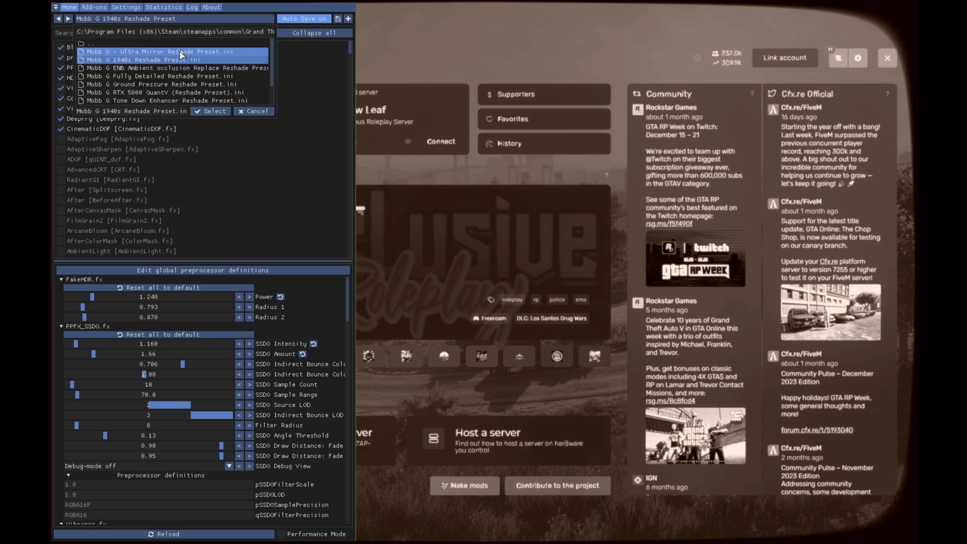
left_click(174, 79)
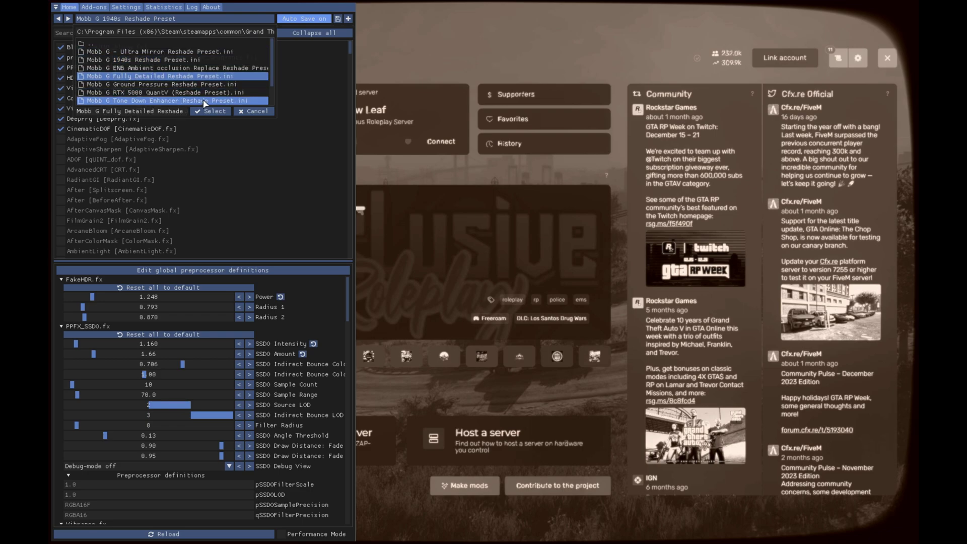
left_click(207, 111)
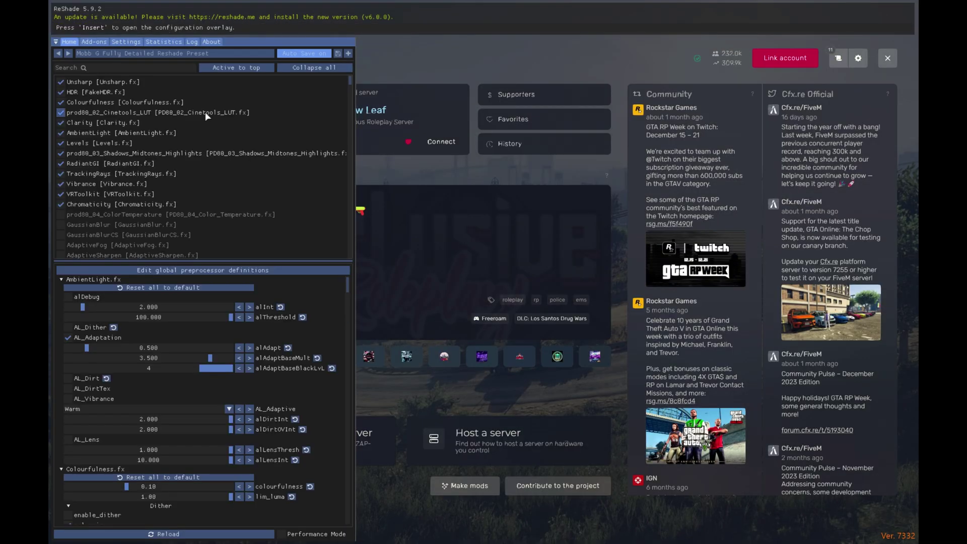